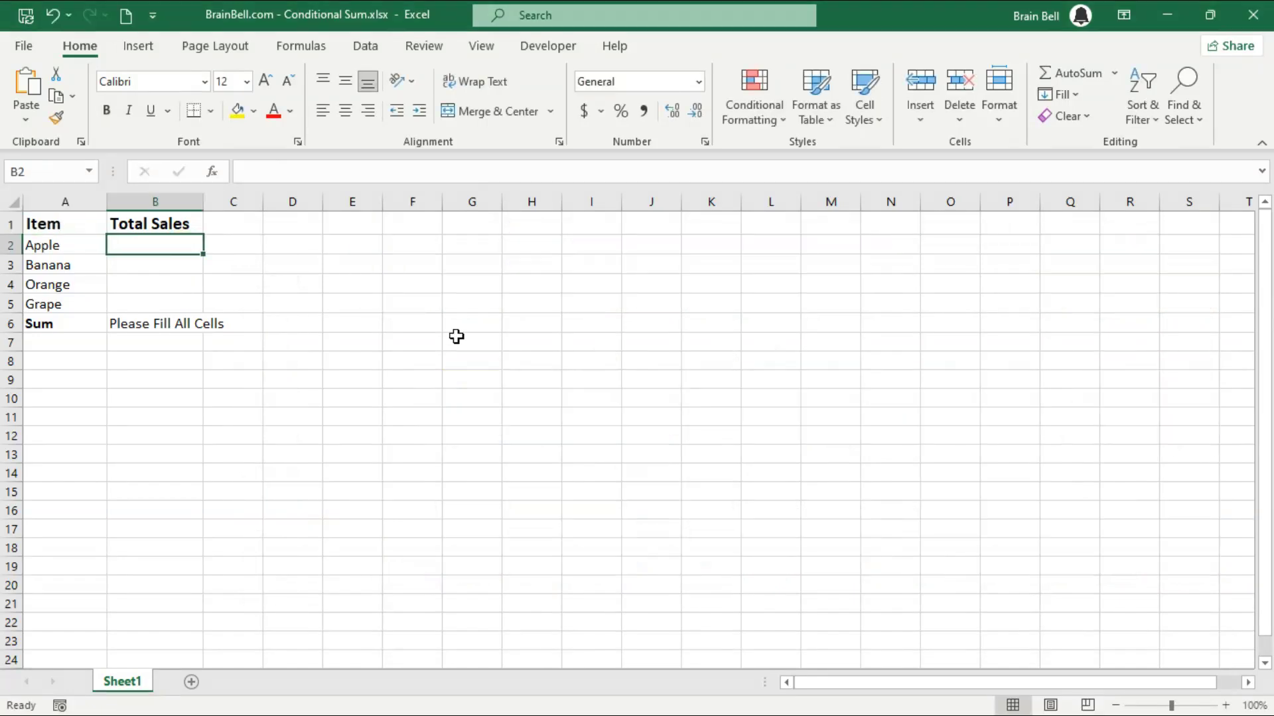
text(5)
Step: Enter the sales values 5, 8, 9 and 20 for Apple through Grape in B2:B5
key(Return)
text(8)
key(Return)
text(9)
key(Return)
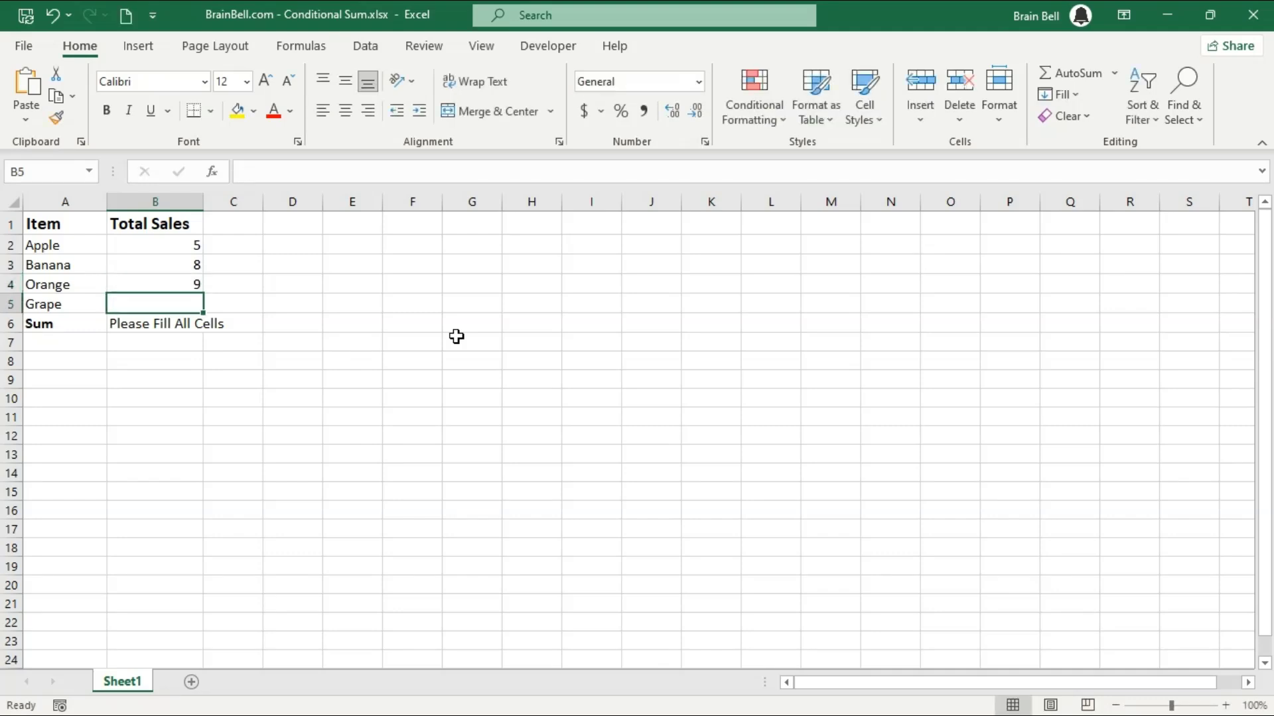
text(20)
key(Return)
Step: Clear Banana's sales value, then re-enter it as 5 so the total shows 39
key(Up)
key(Up)
key(Up)
key(Delete)
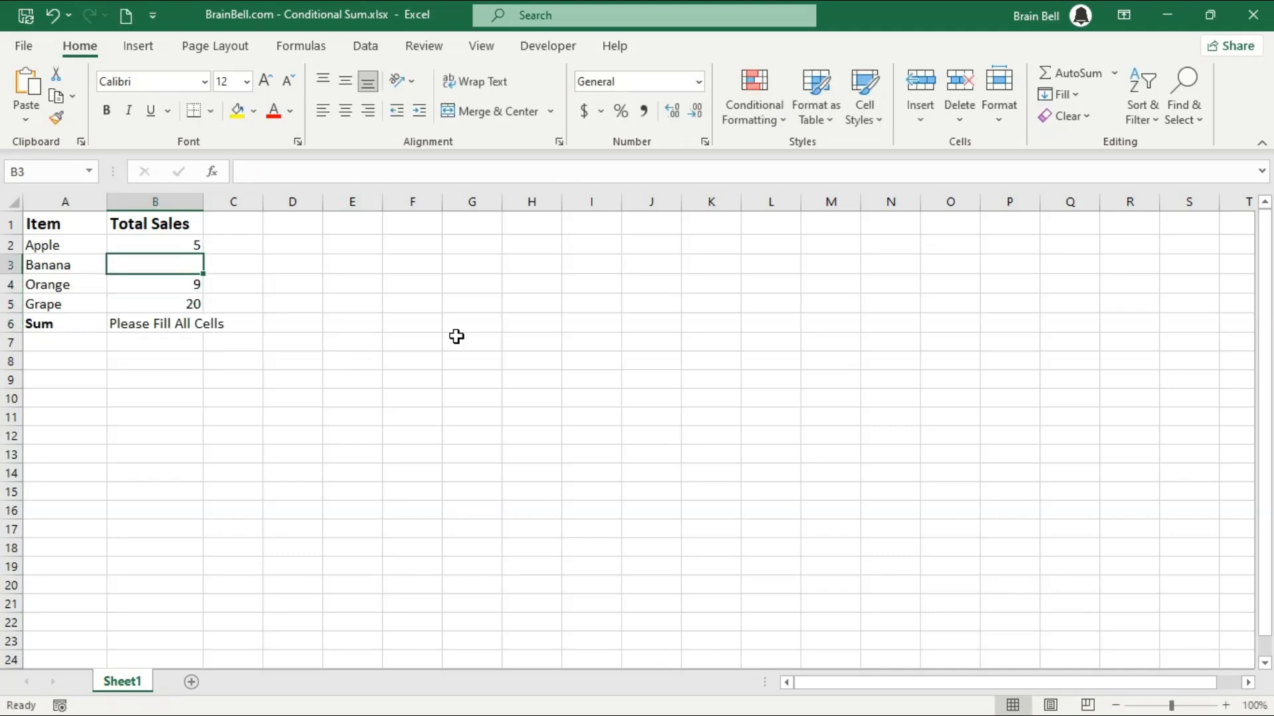
key(Up)
key(Down)
text(5)
key(Return)
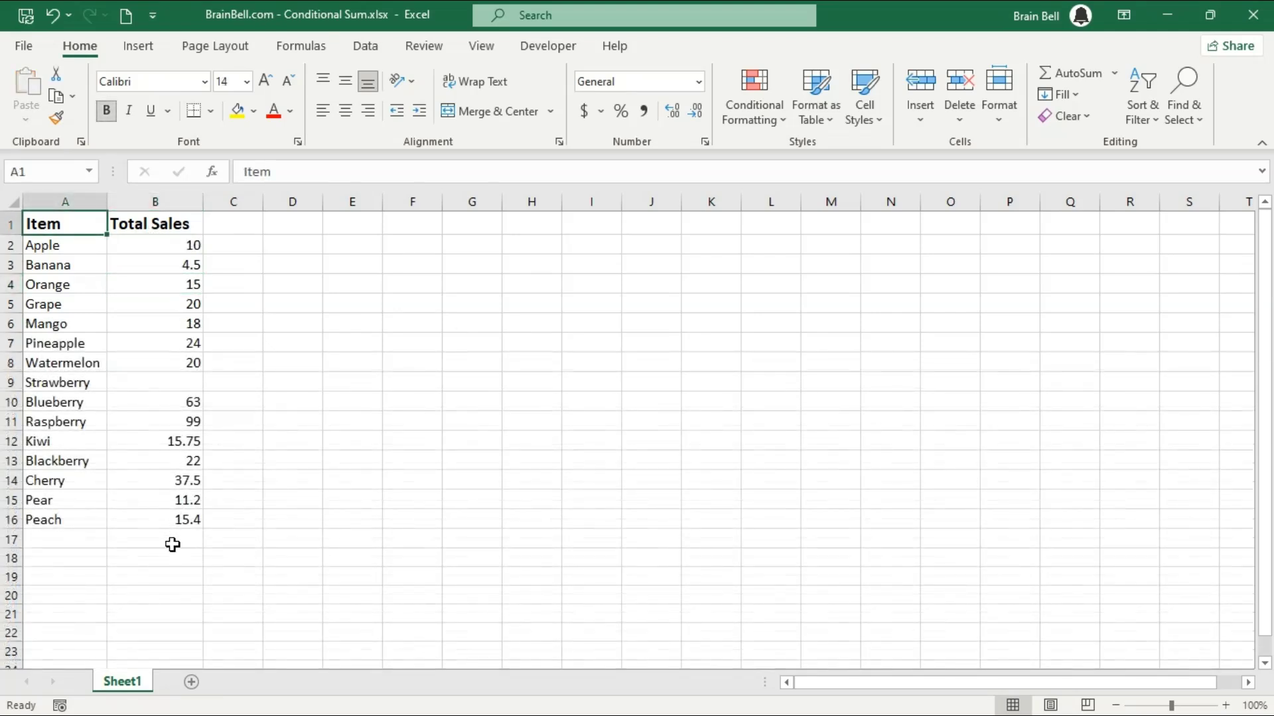
Step: Inspect the Watermelon, Blueberry and blank Strawberry cells, then start a formula in B17
click(160, 363)
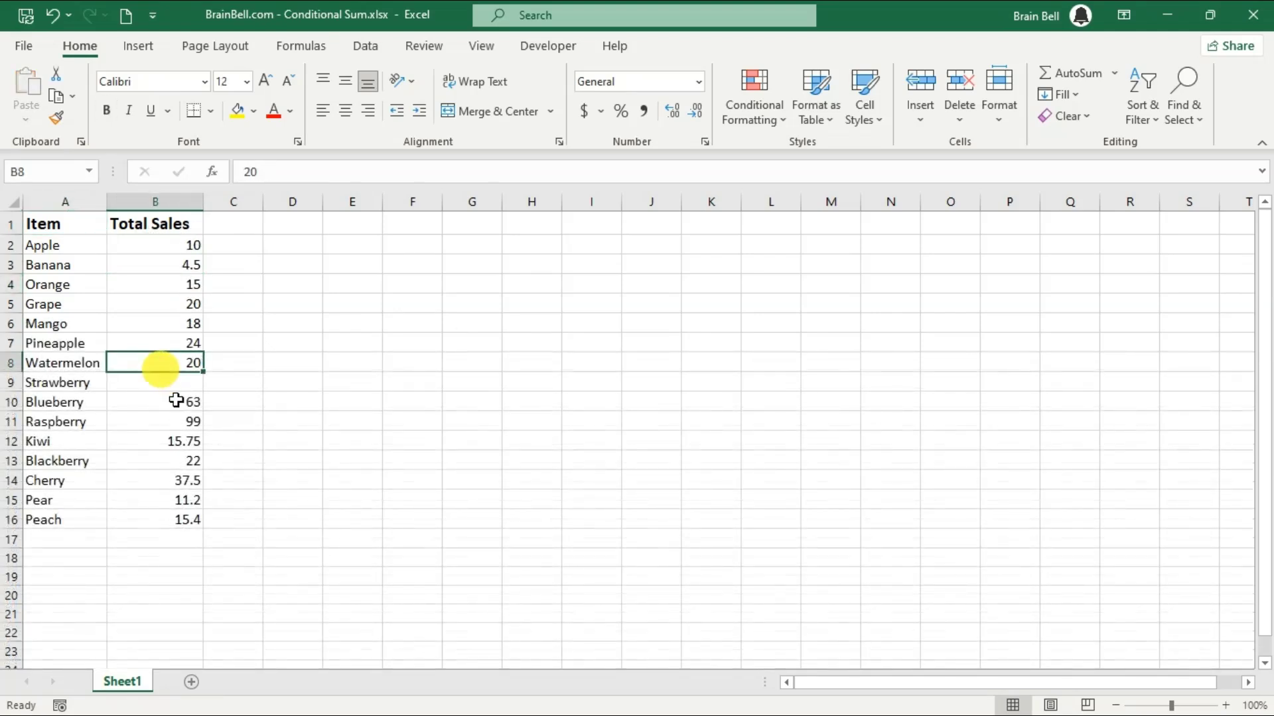
click(181, 398)
click(178, 384)
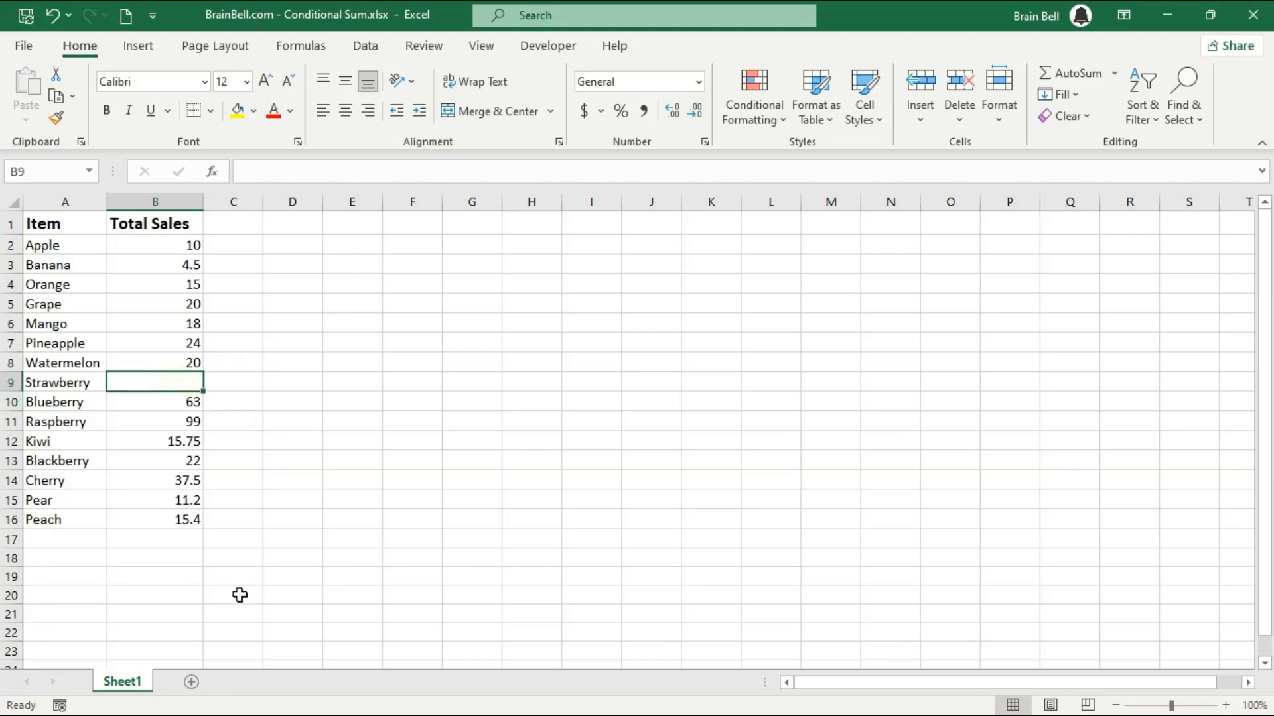
click(140, 539)
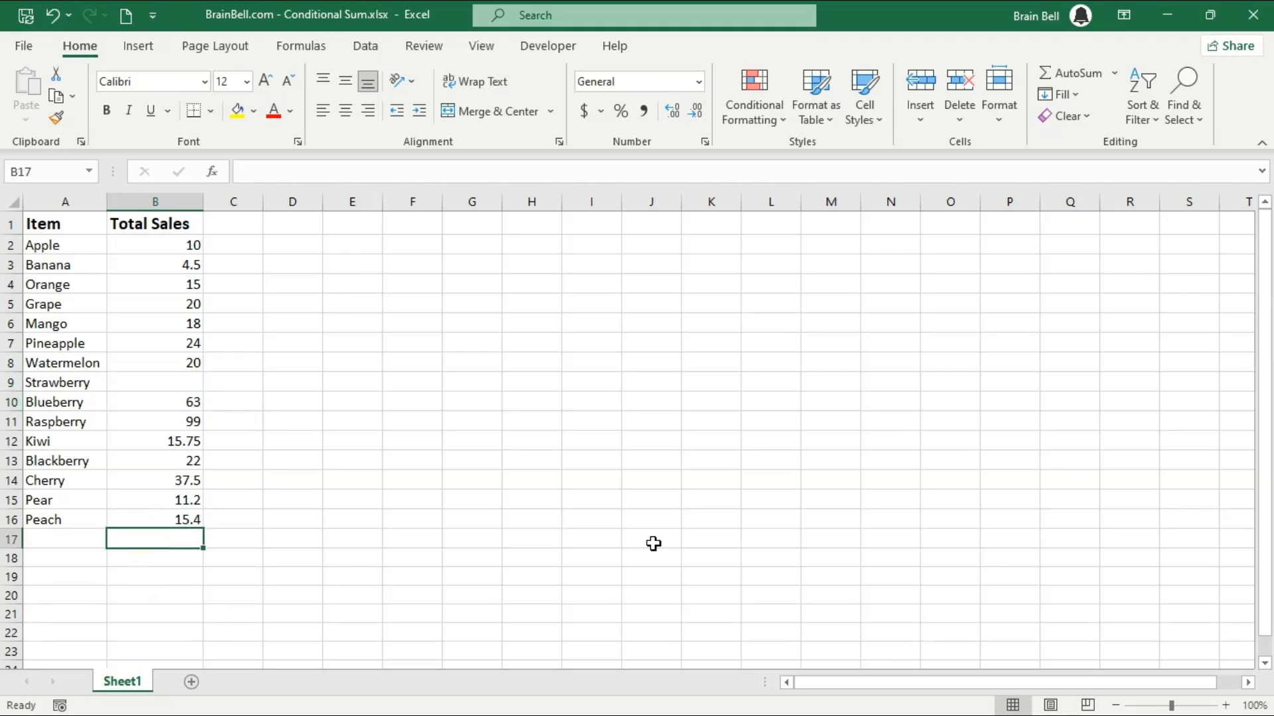
text(=)
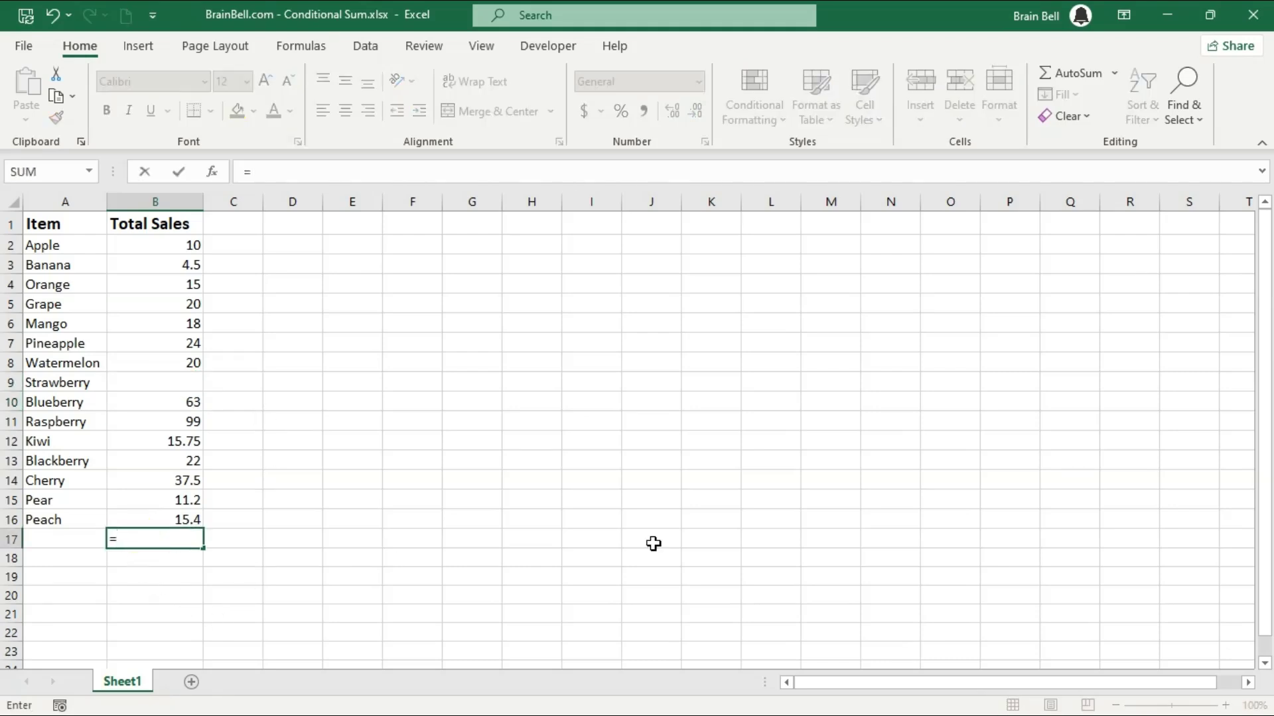
text(i)
Step: Begin B17 with =IF(COUNTBLANK(B2:B16) = 0, testing that no sales cell is blank
key(BackSpace)
text(IF)
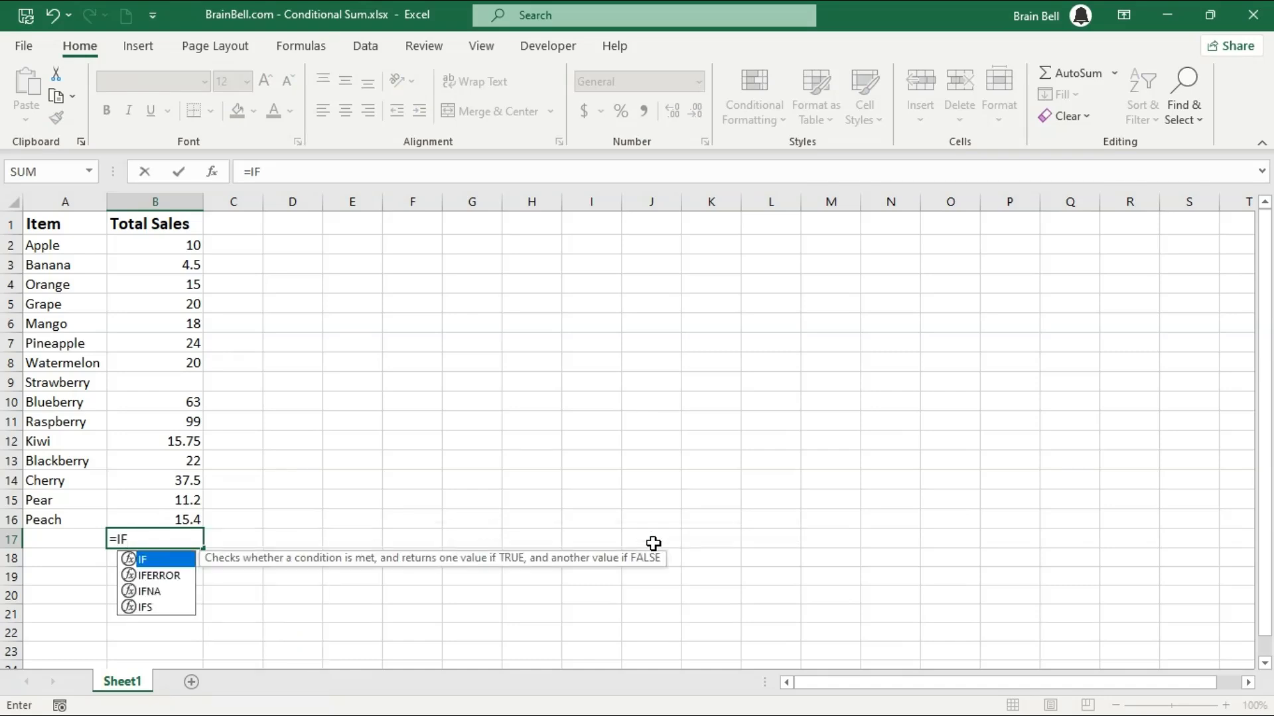
text(()
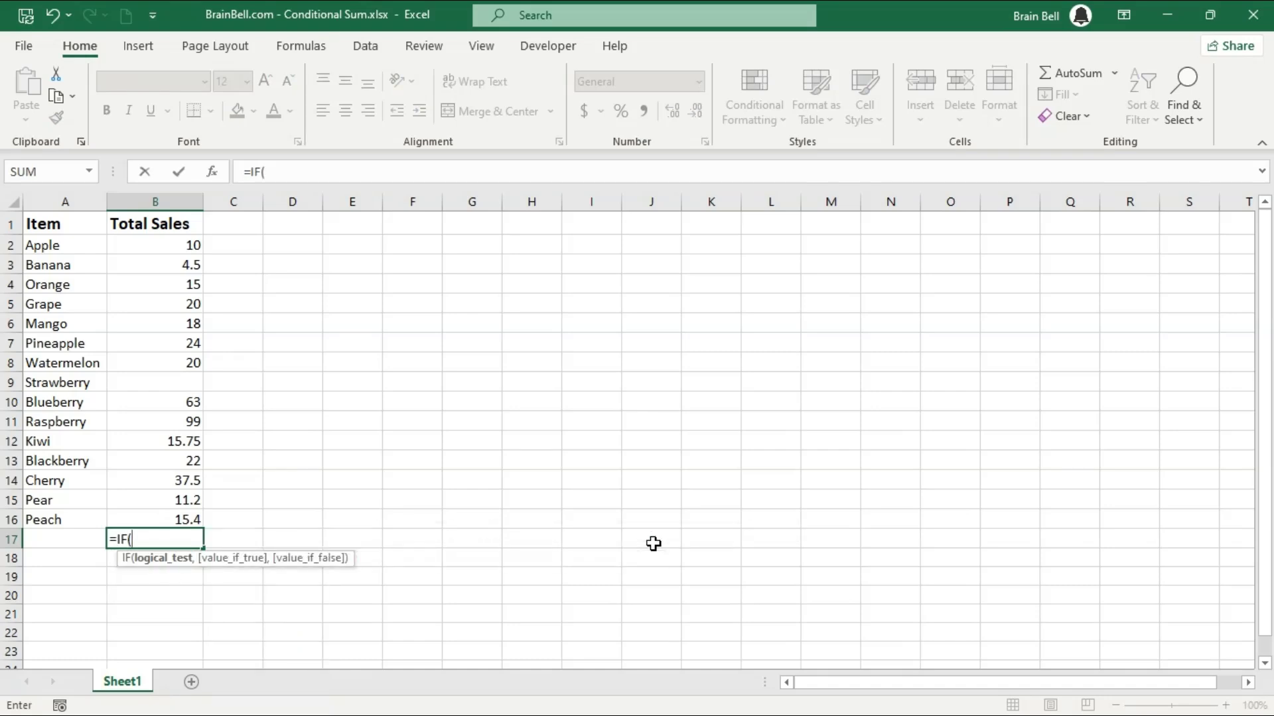
text(CO)
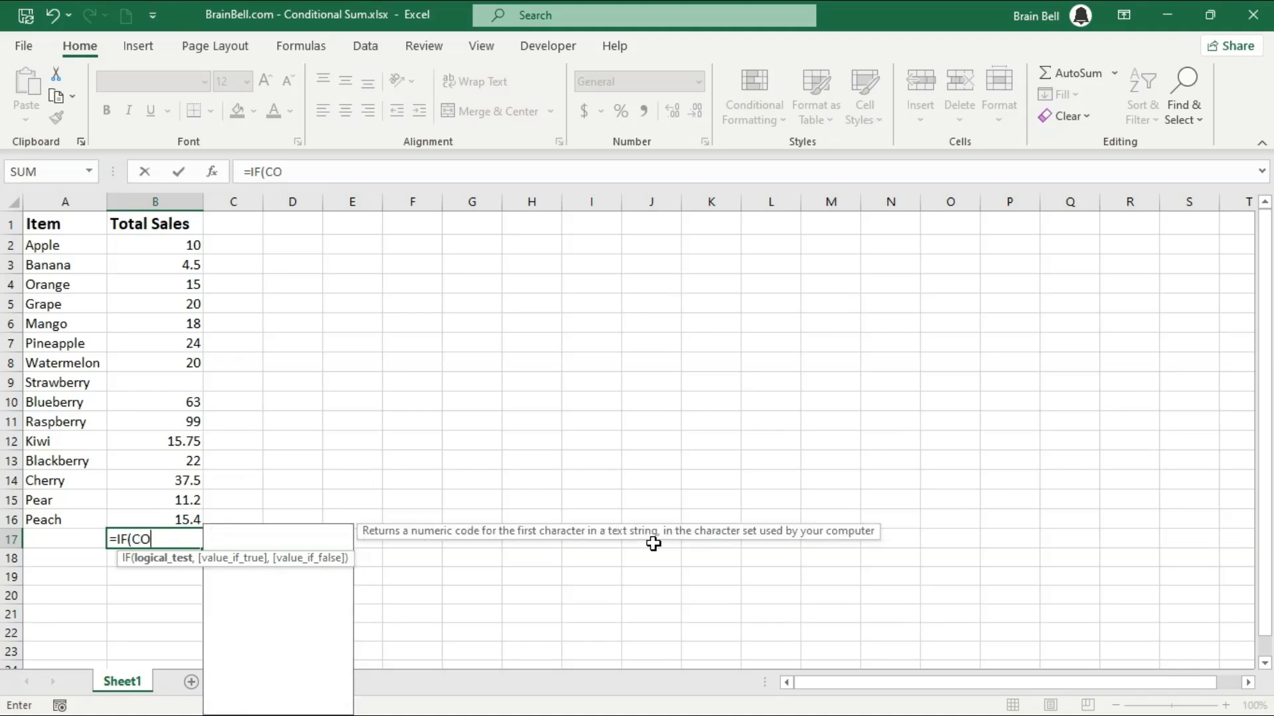
text(UNTBLAN)
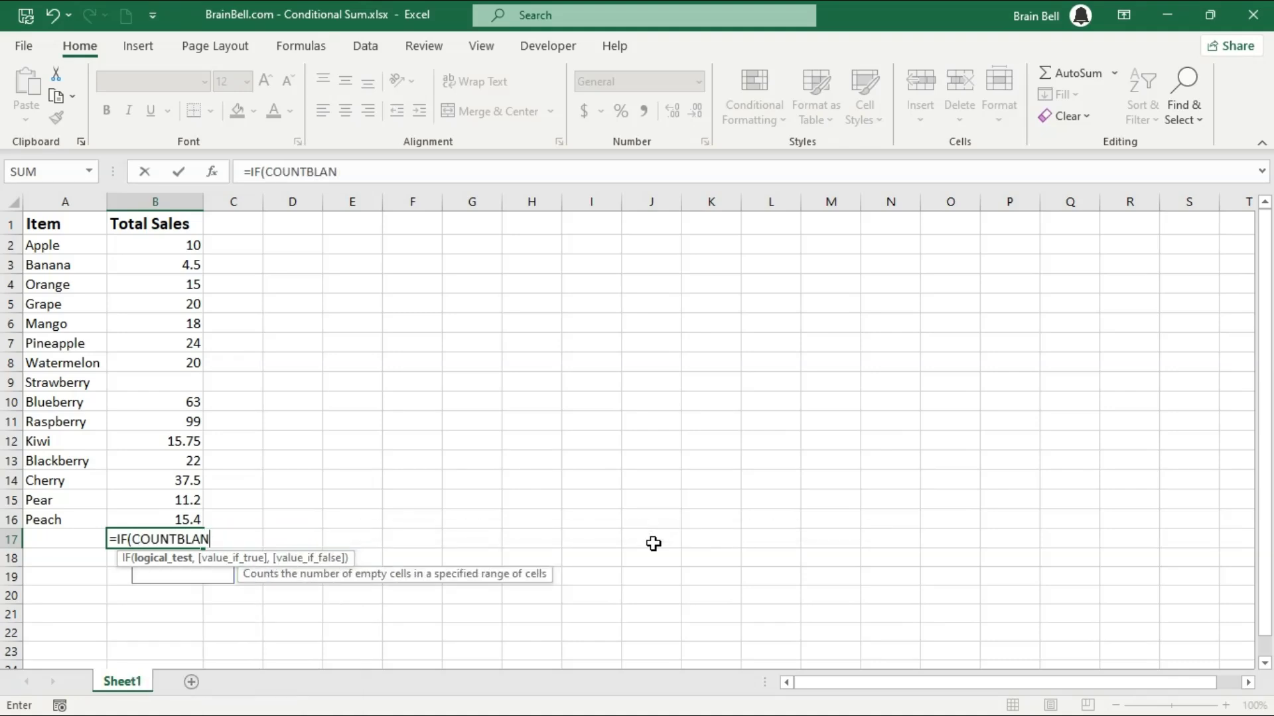
text(K()
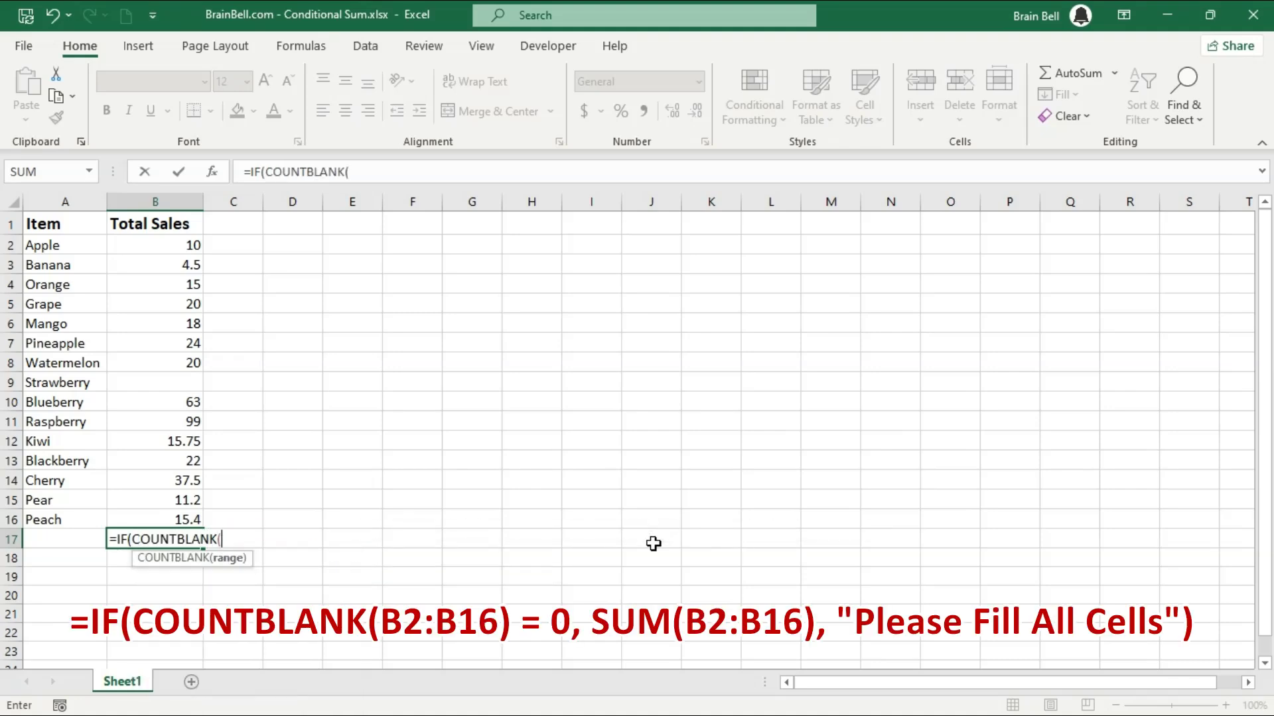
key(Up)
key(shift+Up)
key(shift+Up)
key(shift+Up)
key(shift+Up)
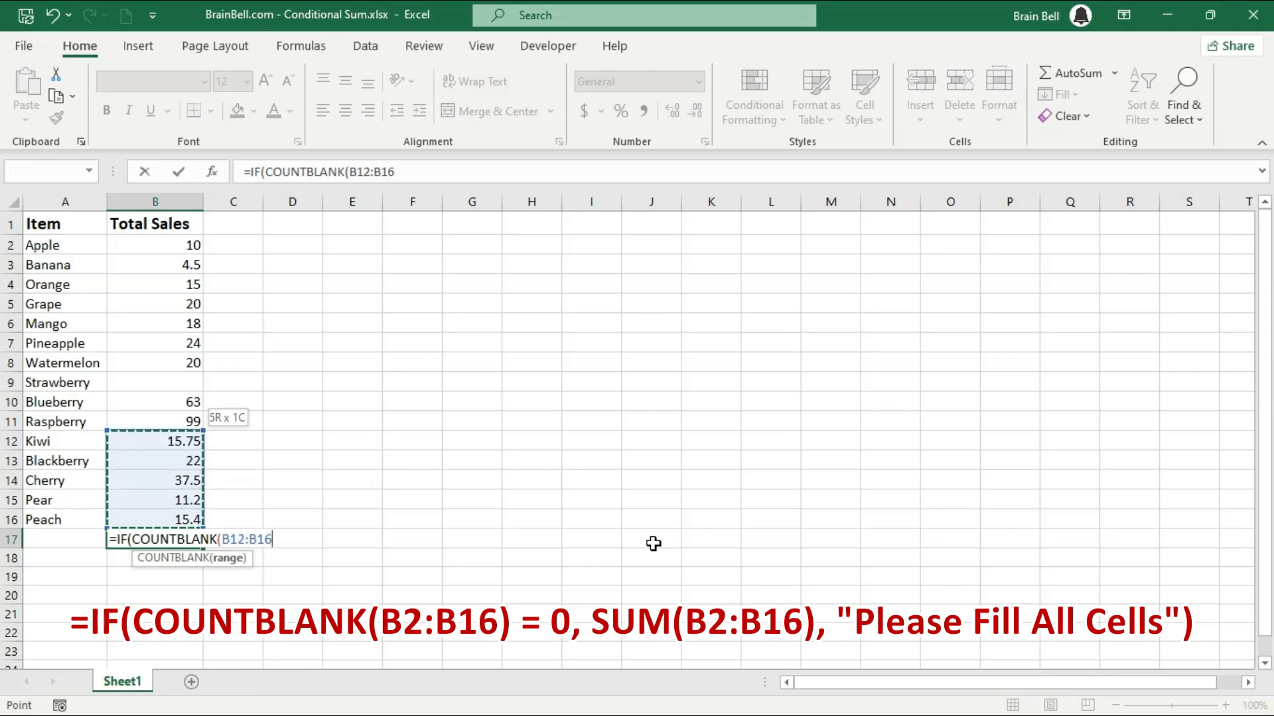
key(shift+Up)
key(shift+Up)
key(shift+Up)
key(shift+Up)
key(shift+Up)
key(shift+Up)
key(shift+Up)
key(shift+Up)
key(shift+Up)
key(shift+Up)
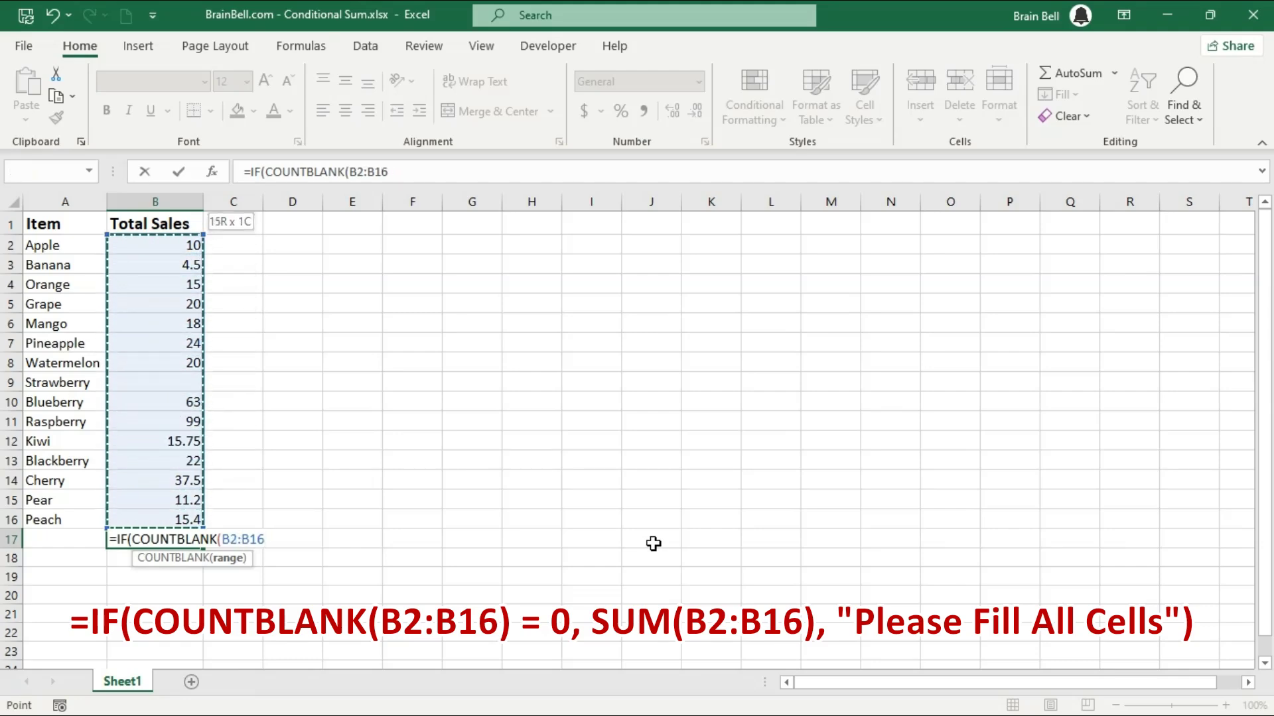
text() )
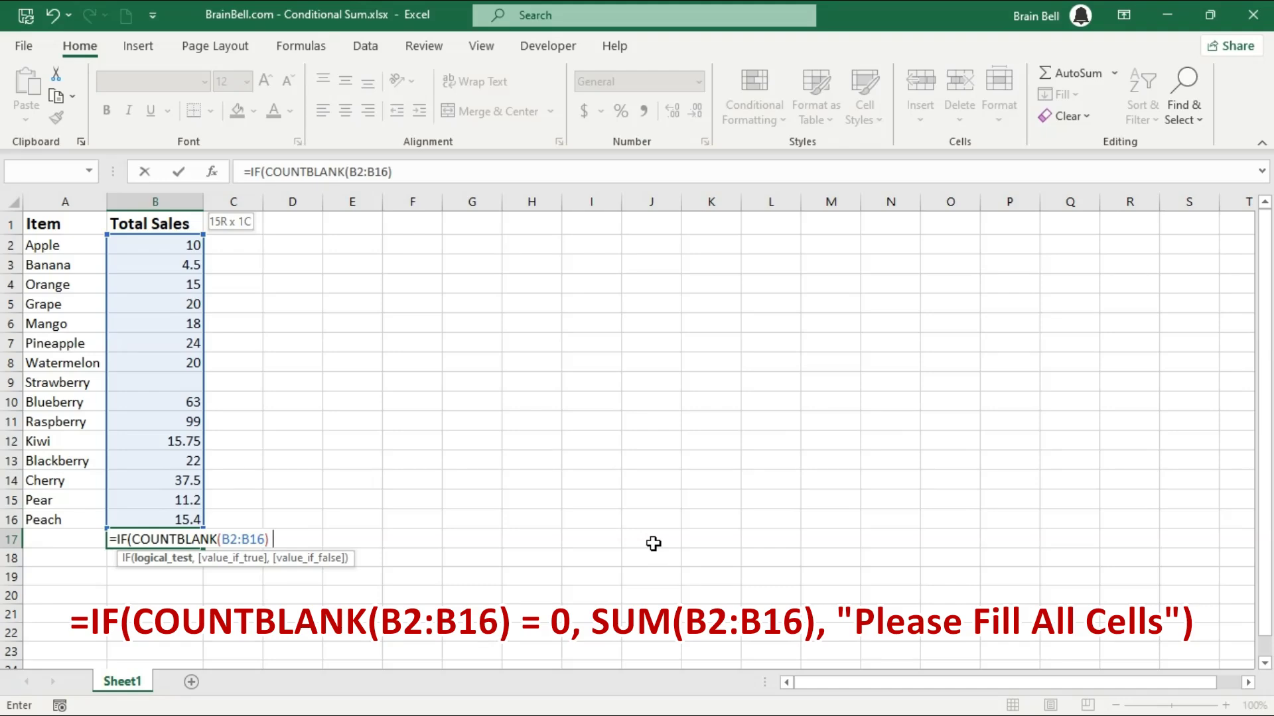
text(= 0)
text(,)
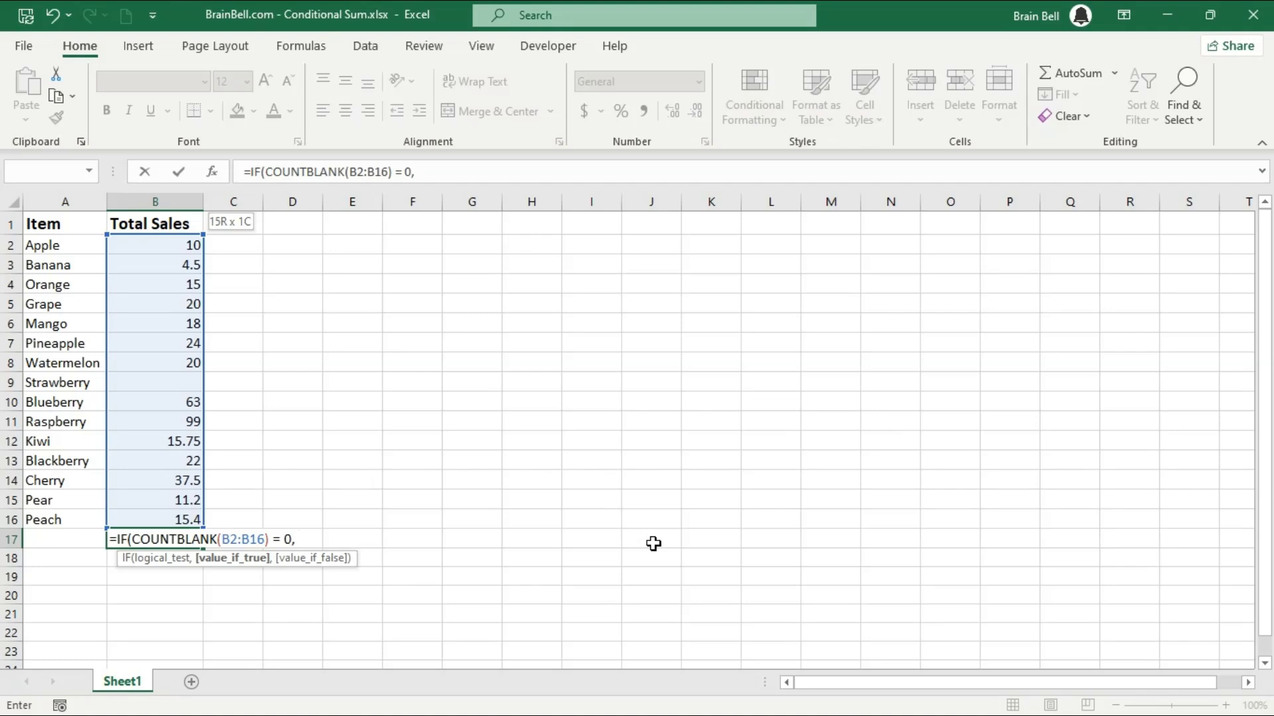
text( SUB)
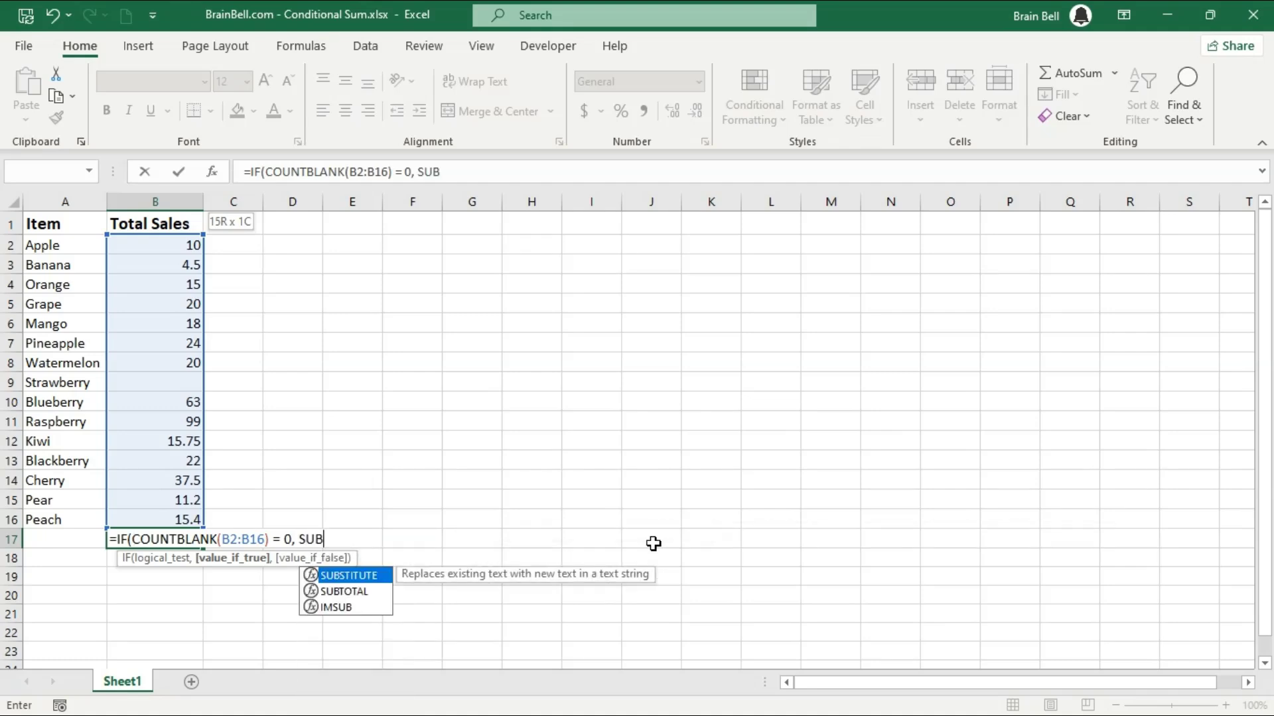
Step: Add SUM(B2:B16) as the value returned when no cell is blank
key(BackSpace)
text(M()
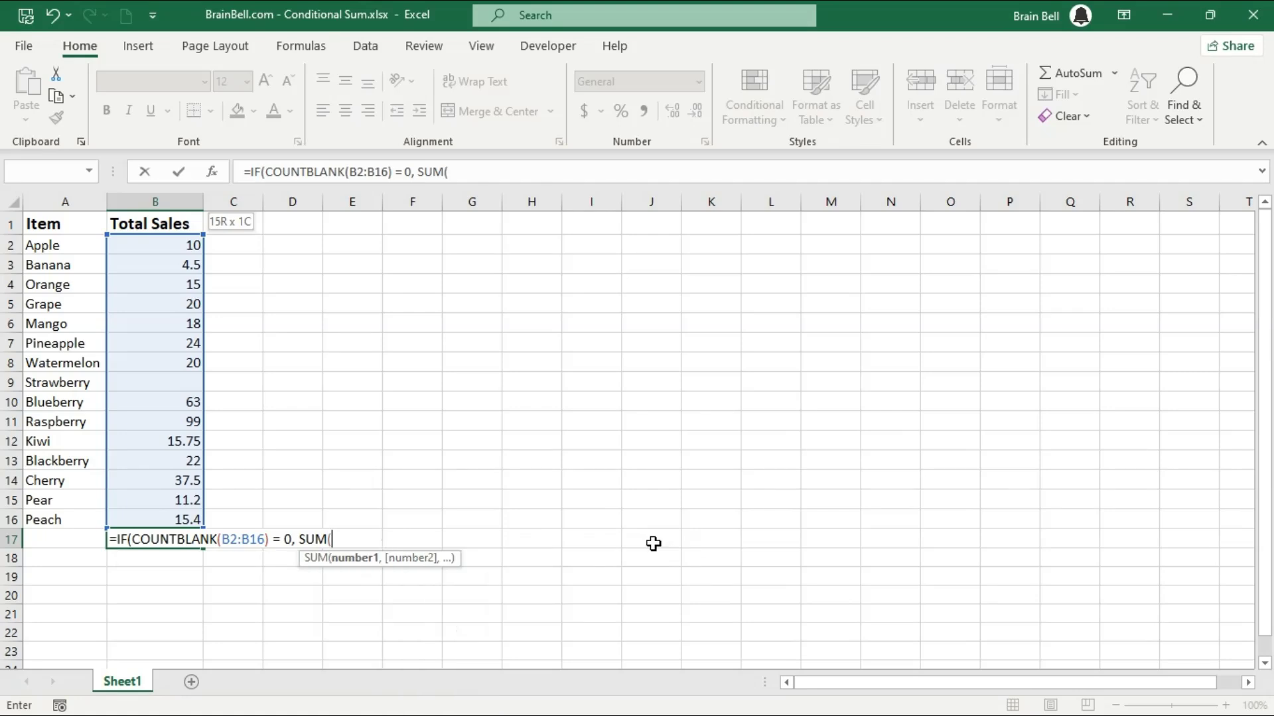
key(Up)
key(shift+Up)
key(shift+Up)
key(shift+Up)
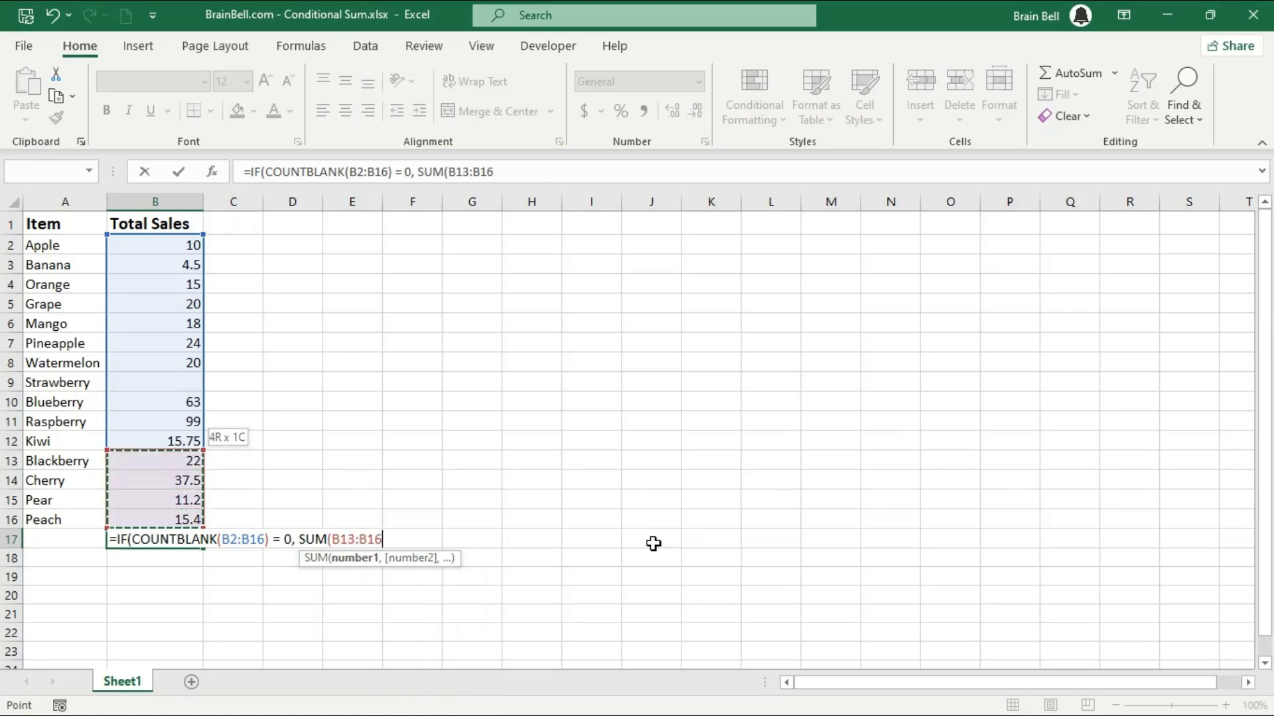
key(shift+Up)
key(shift+Up)
key(shift+Up)
key(shift+Up)
key(shift+Up)
key(shift+Up)
key(shift+Up)
key(shift+Up)
key(shift+Up)
key(shift+Up)
key(shift+Up)
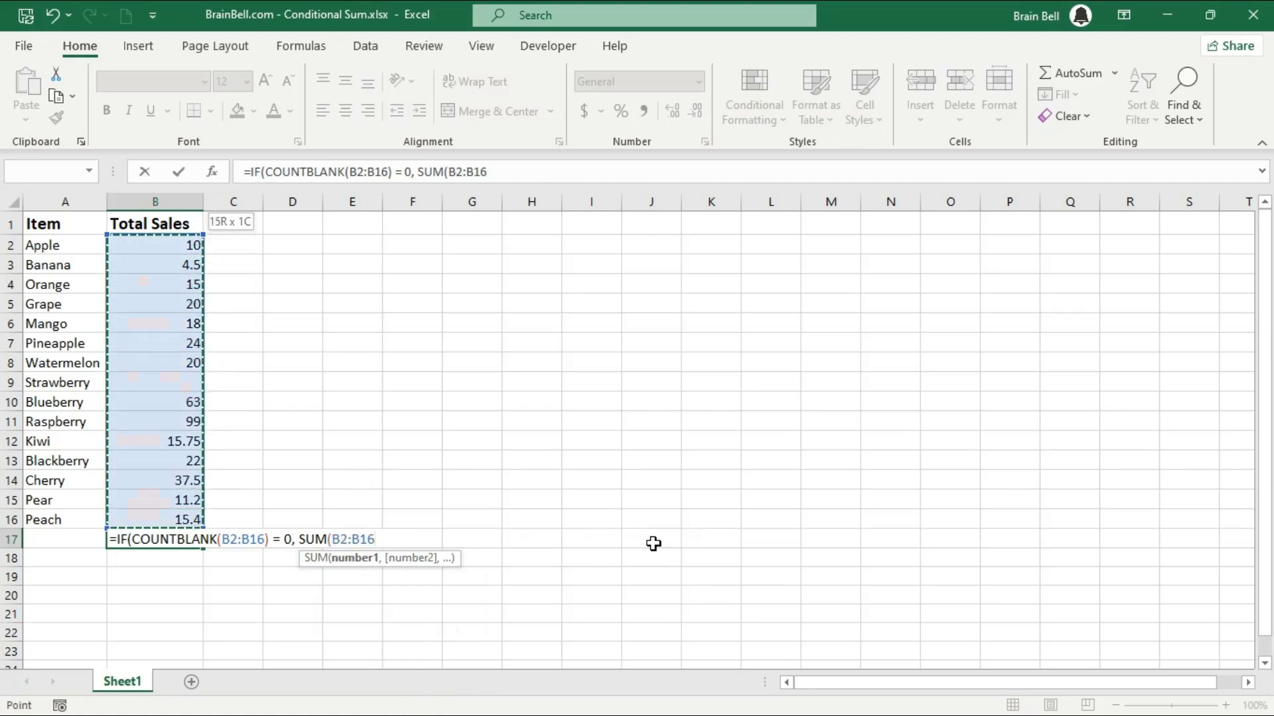
text(), )
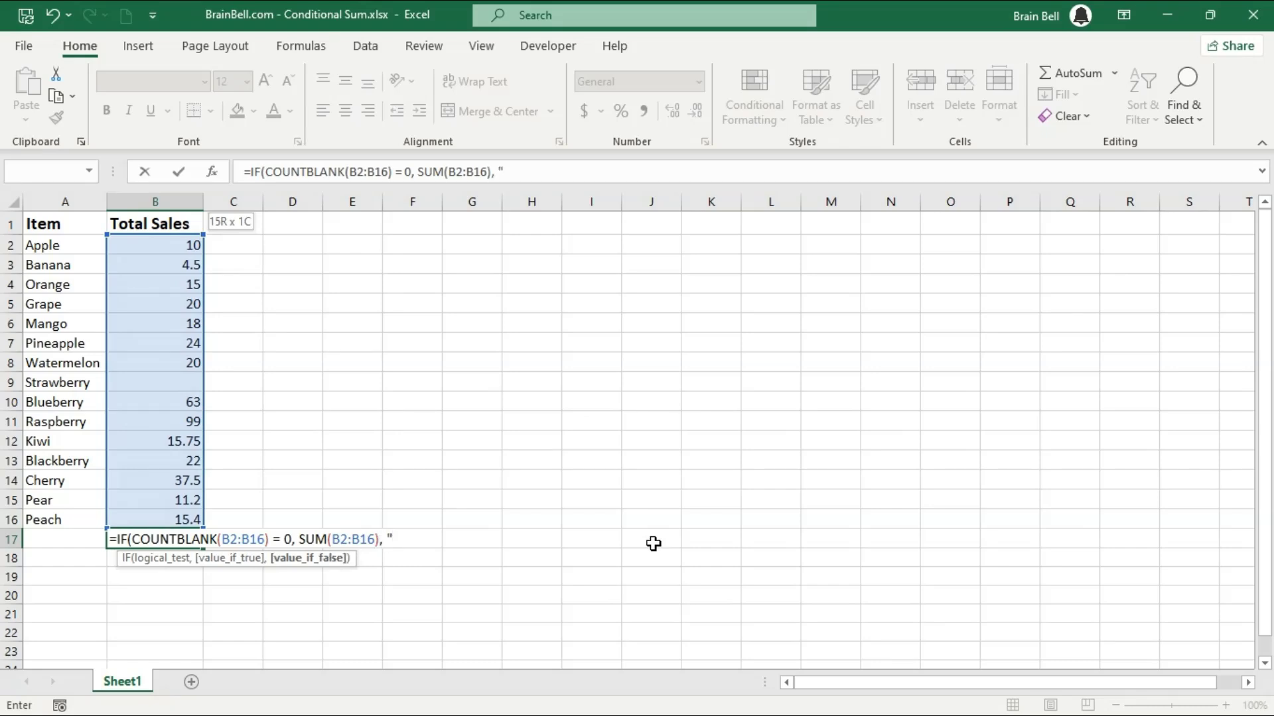
text(pl)
Step: Add the otherwise message "Please Fill All Cells" and close the formula
key(BackSpace)
key(BackSpace)
text(Ple)
text(ase Enter )
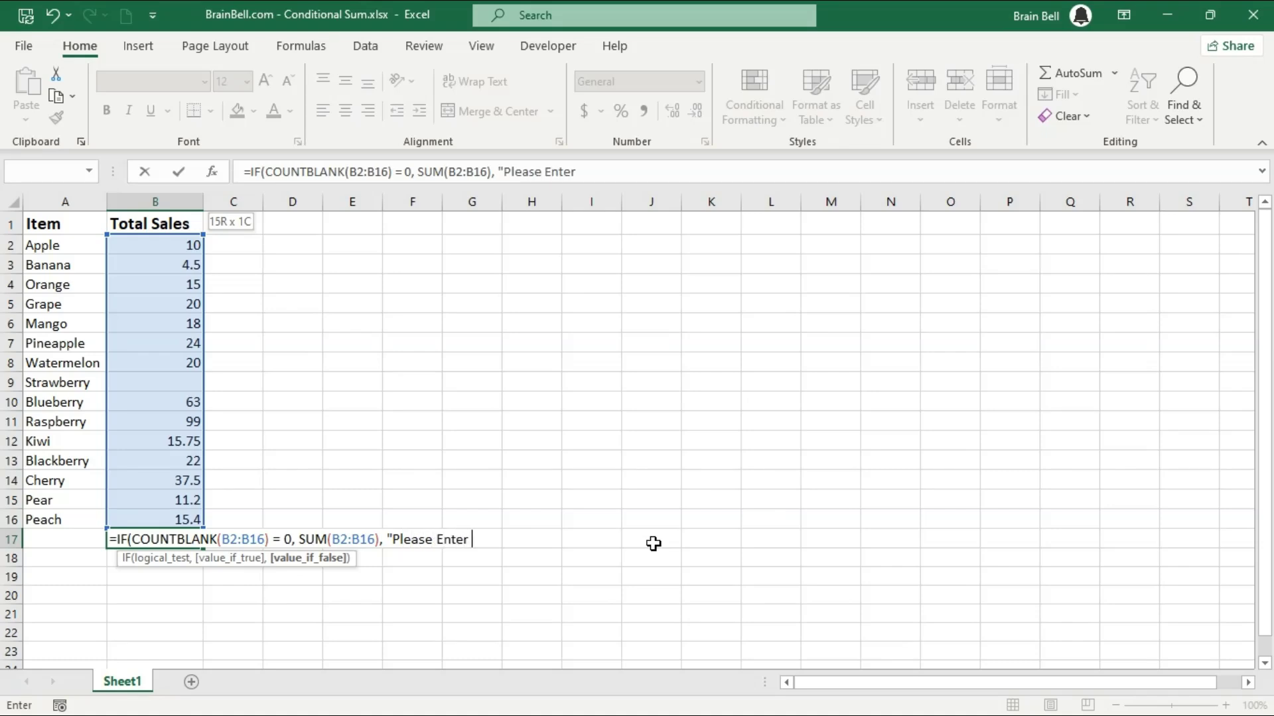
key(BackSpace)
key(BackSpace)
key(BackSpace)
key(BackSpace)
key(BackSpace)
key(BackSpace)
text(Fill All )
text(Cells")
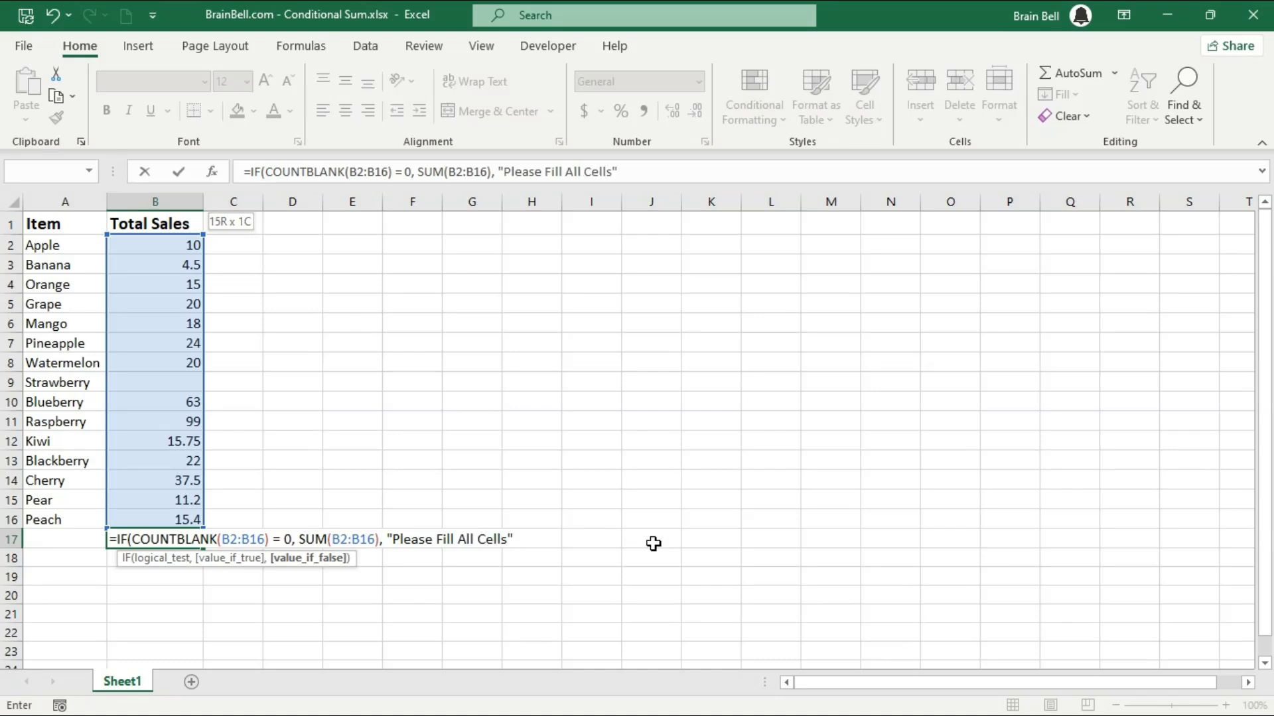
text())
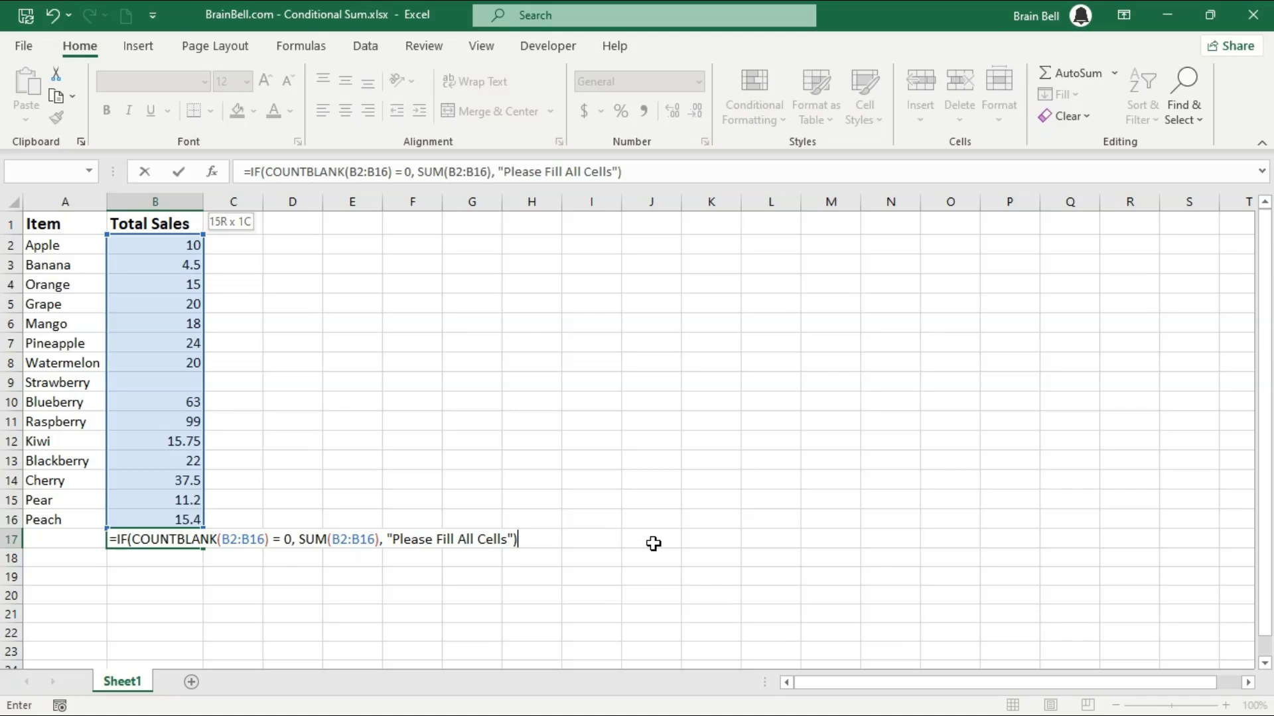
Step: Commit the B17 formula and label A17 as 'Sum' in bold
key(Return)
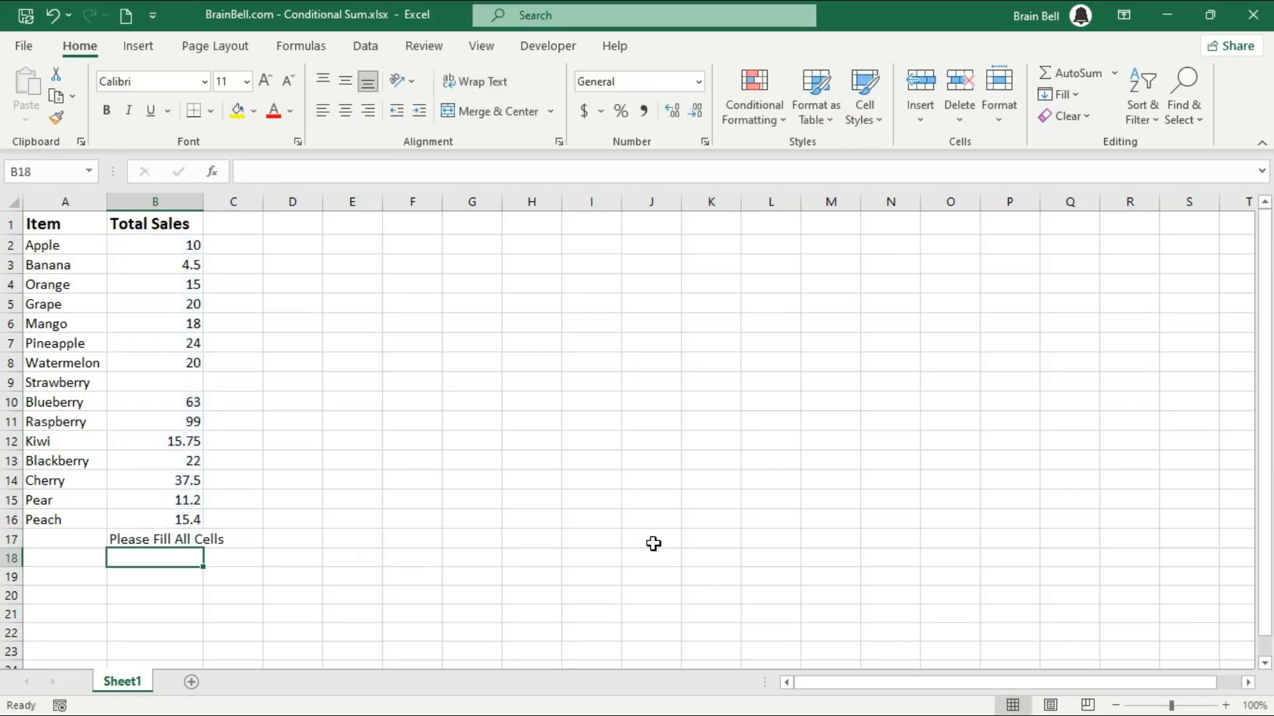
key(Left)
key(Up)
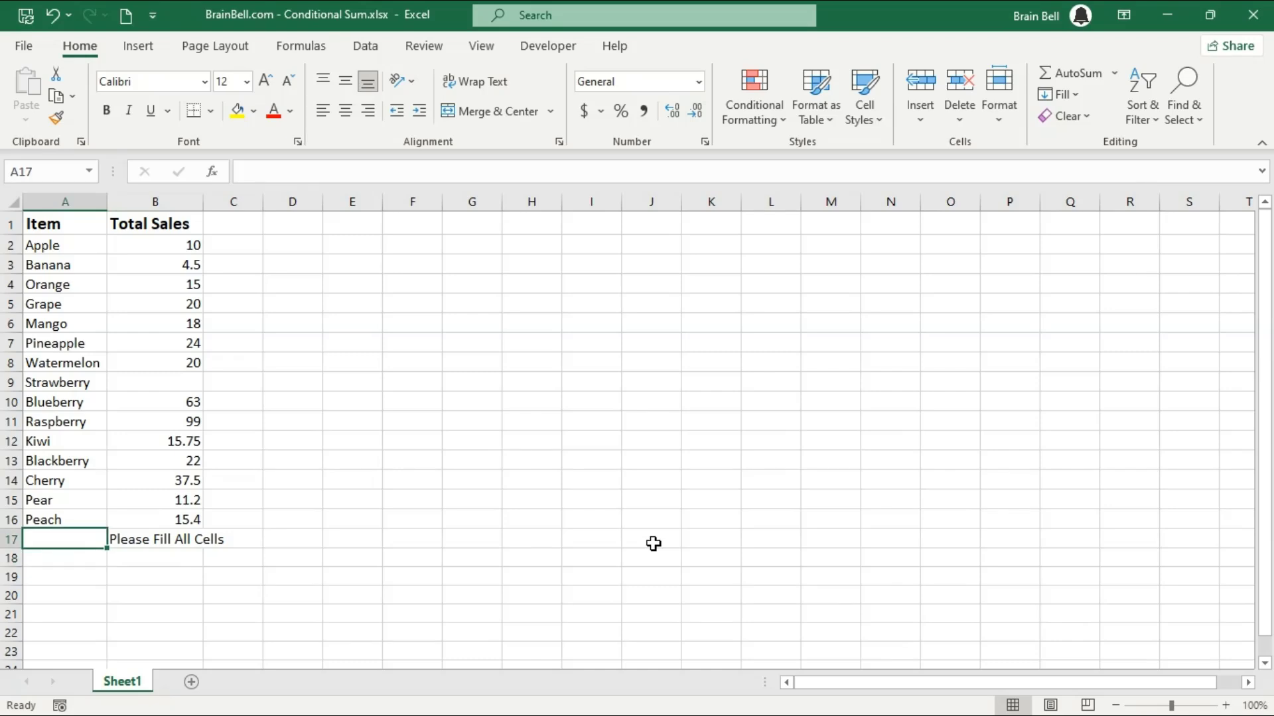
text(Sum)
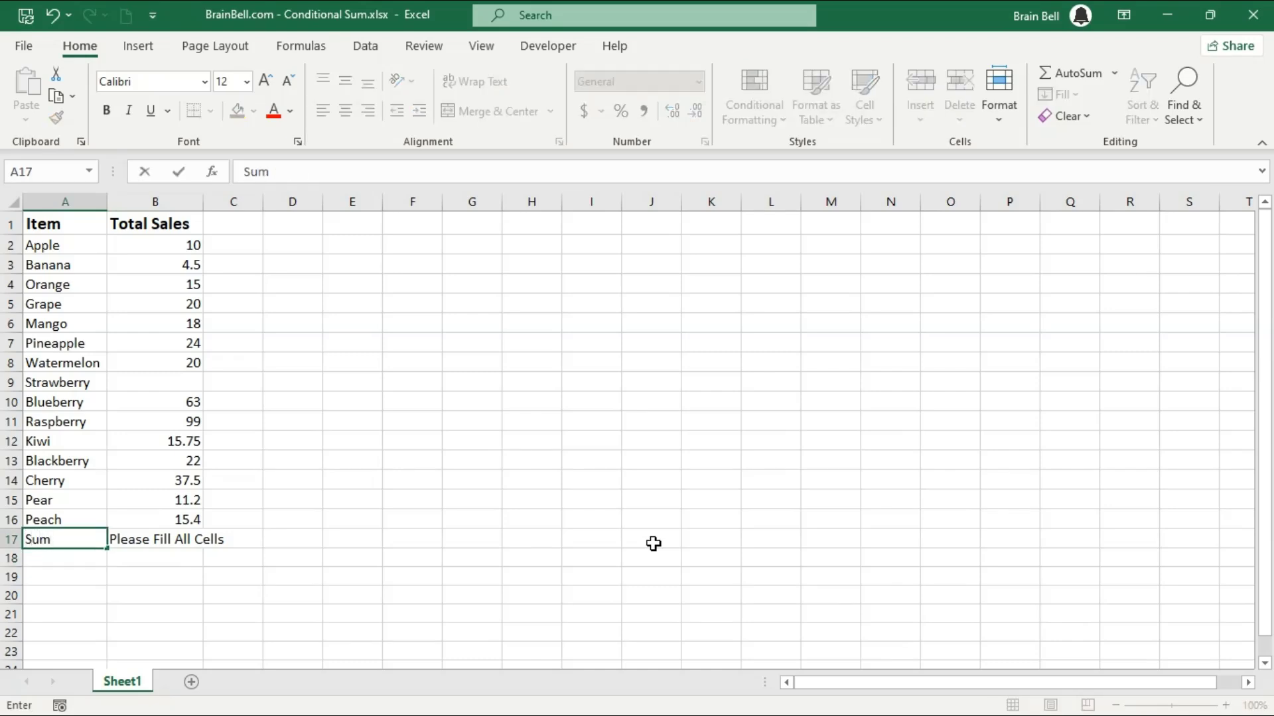
key(Return)
key(Up)
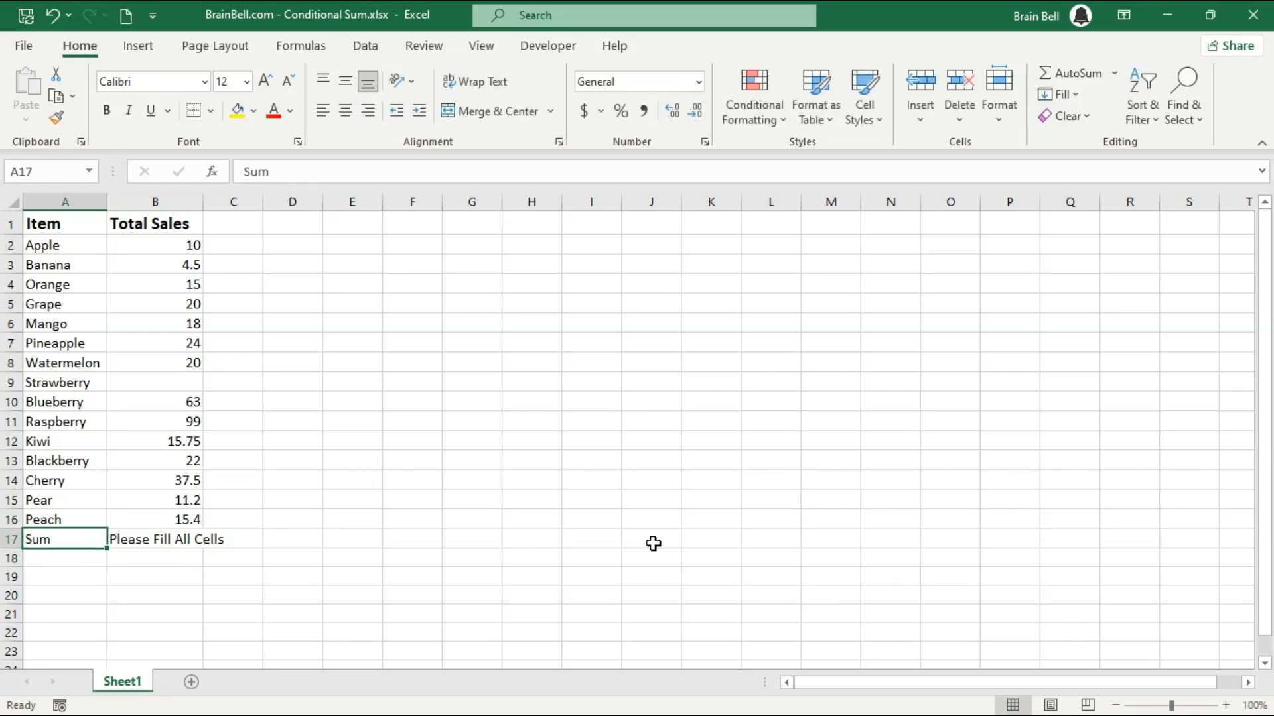
key(ctrl+b)
key(Right)
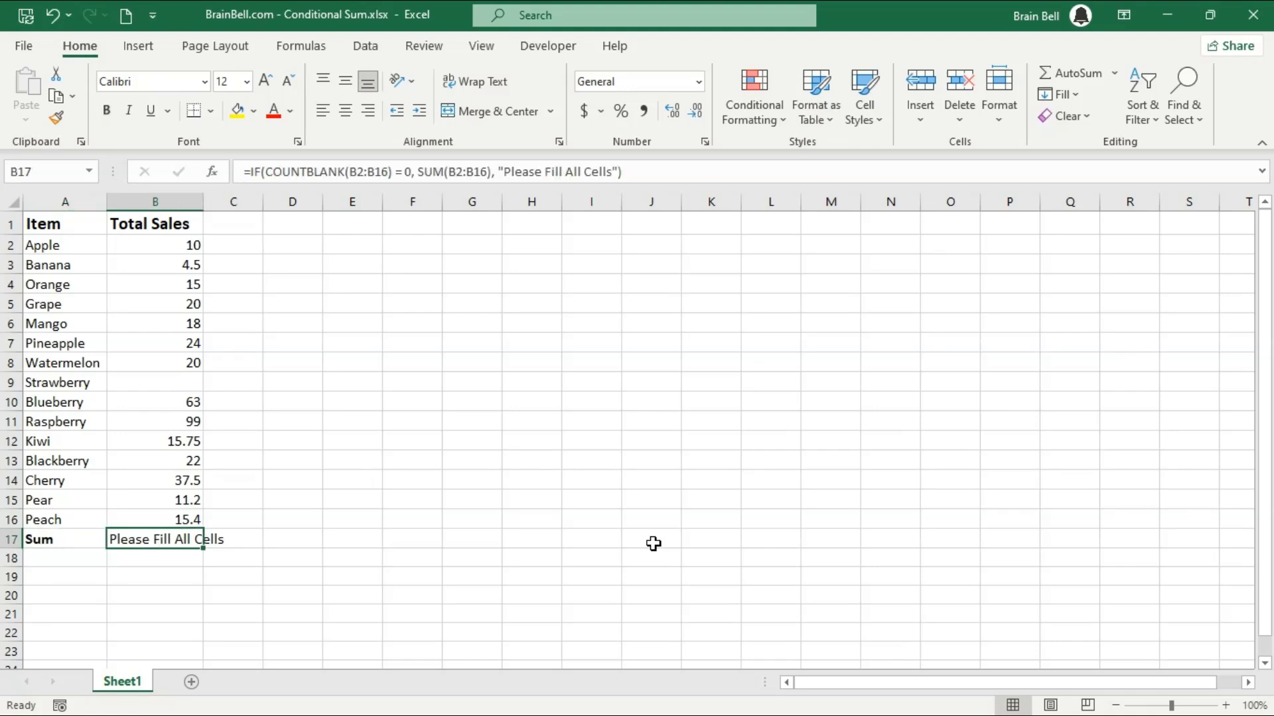
Step: Enter 9 for Strawberry, then clear Pineapple and Raspberry to trigger the warning
key(Up)
key(Up)
key(Up)
key(Up)
key(Up)
key(Up)
key(Up)
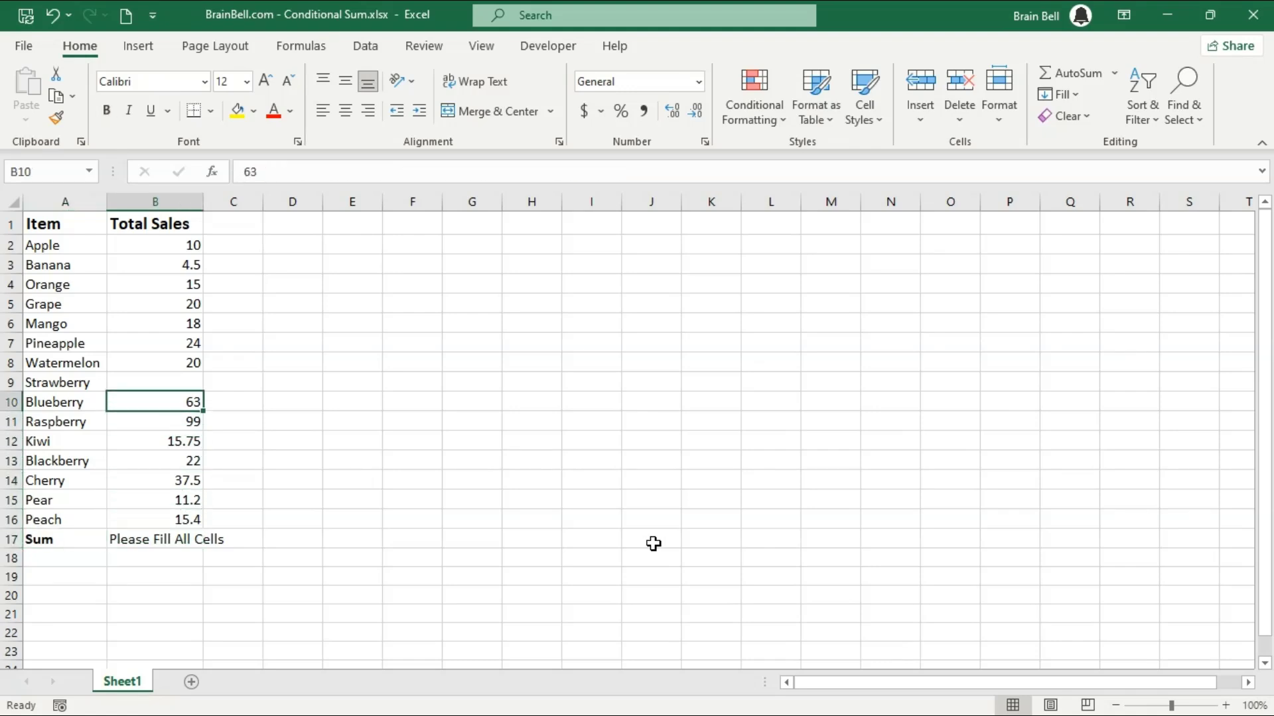
key(Up)
text(9)
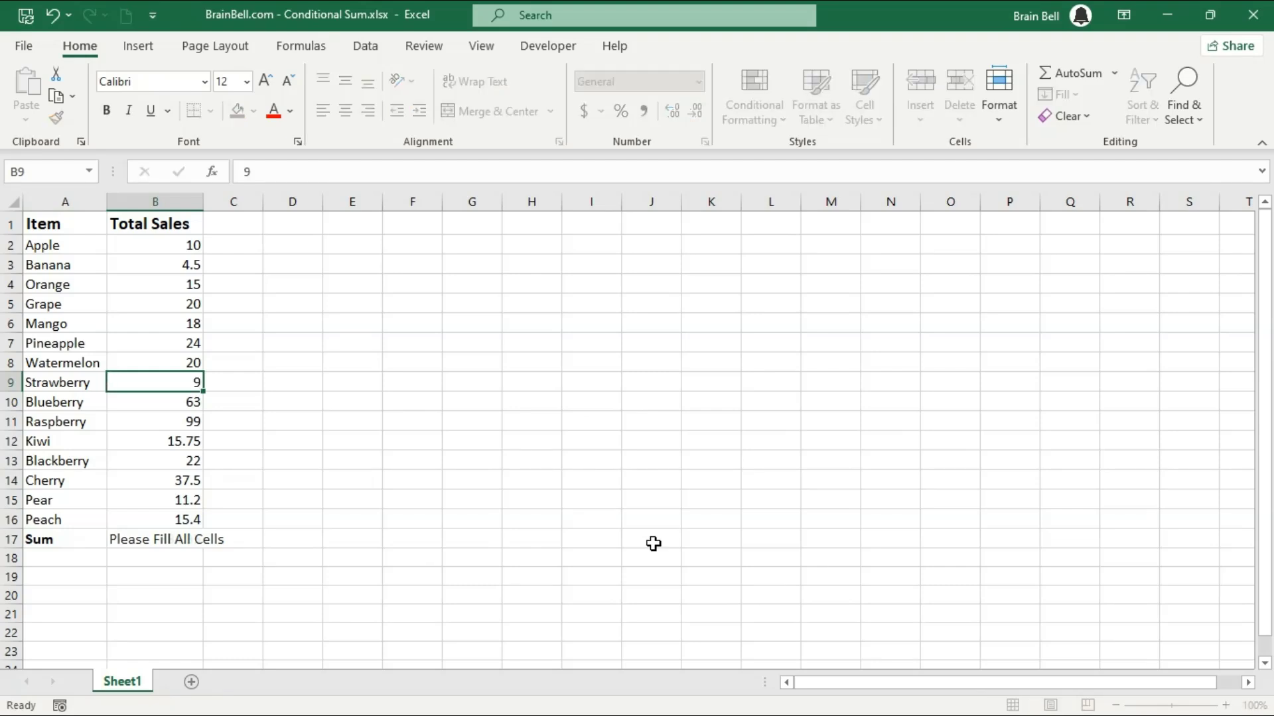
key(Return)
key(Up)
key(Up)
key(Up)
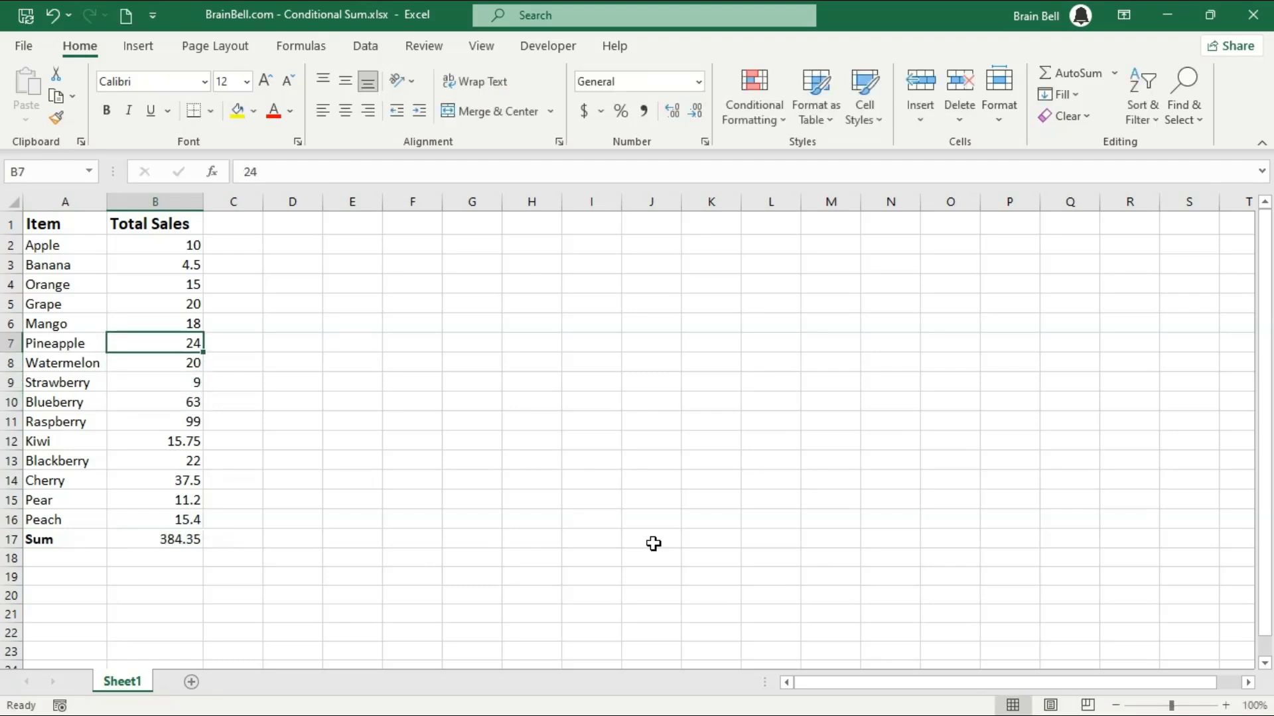
key(Delete)
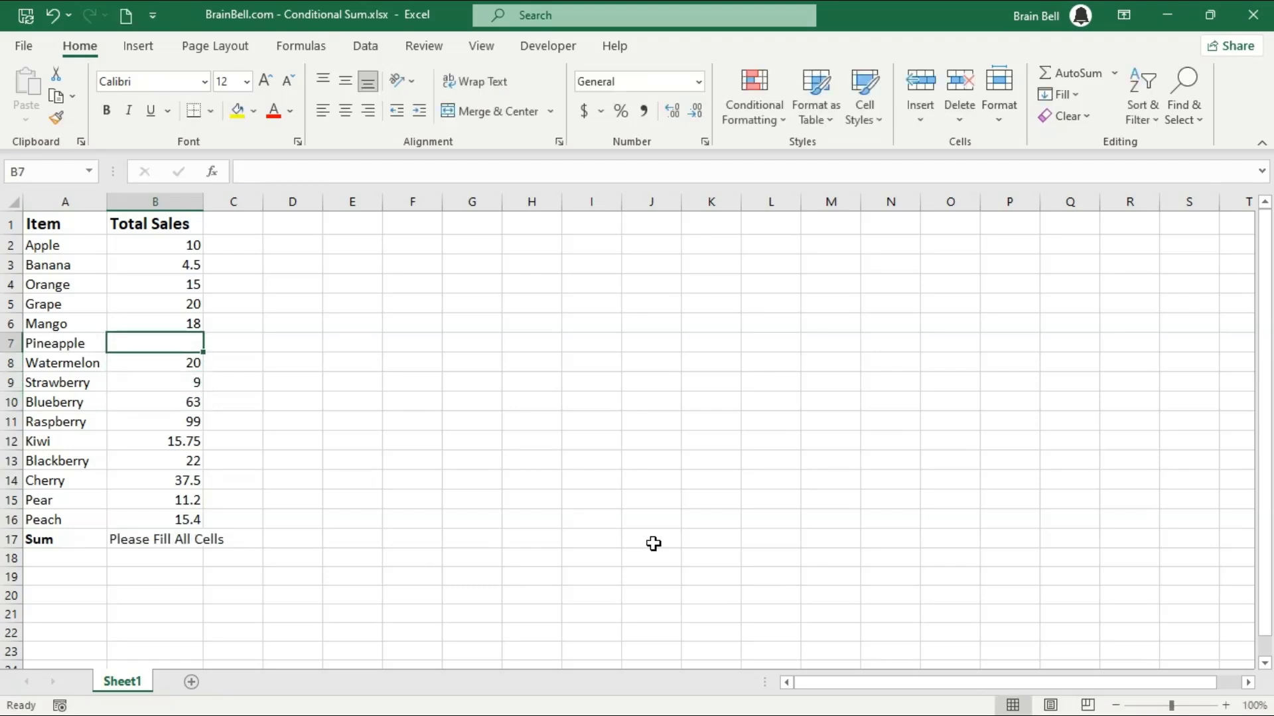
key(Down)
key(Down)
key(Down)
key(Down)
key(Delete)
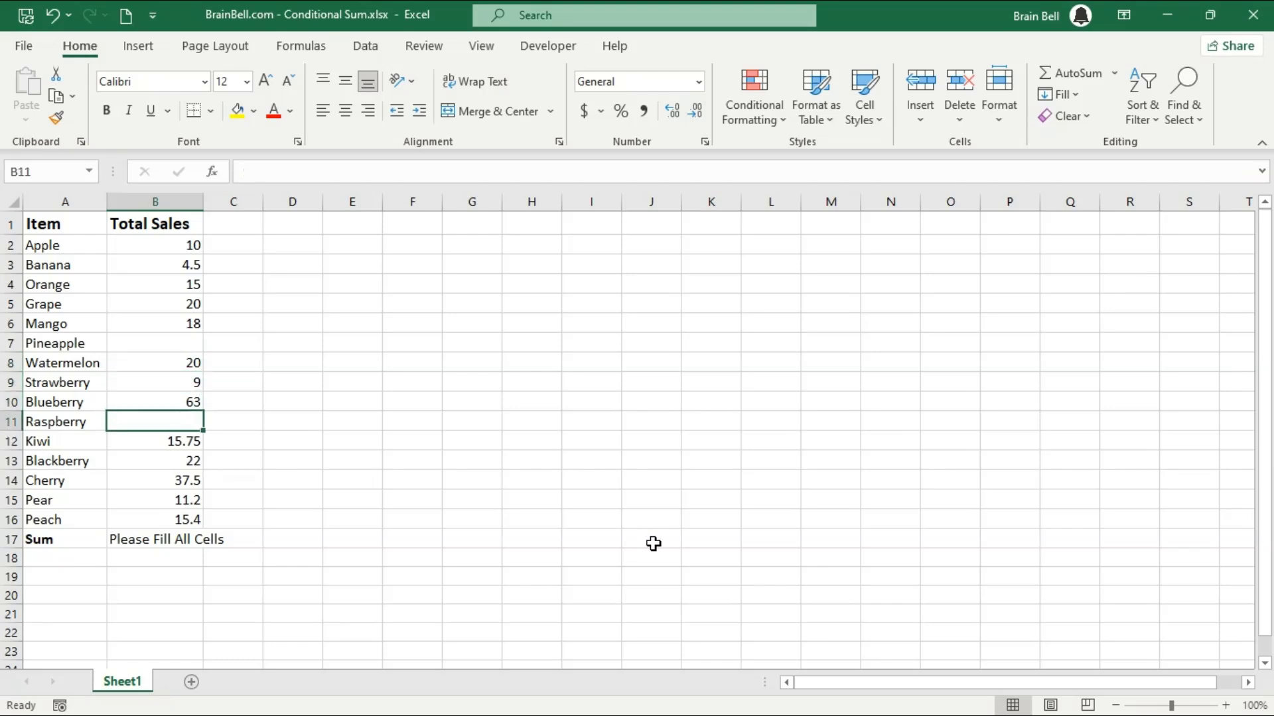
Step: Enter 5 for Pineapple and 6 for Raspberry so B17 shows 272.35
key(Up)
key(Up)
key(Up)
key(Up)
text(5)
key(Return)
key(Down)
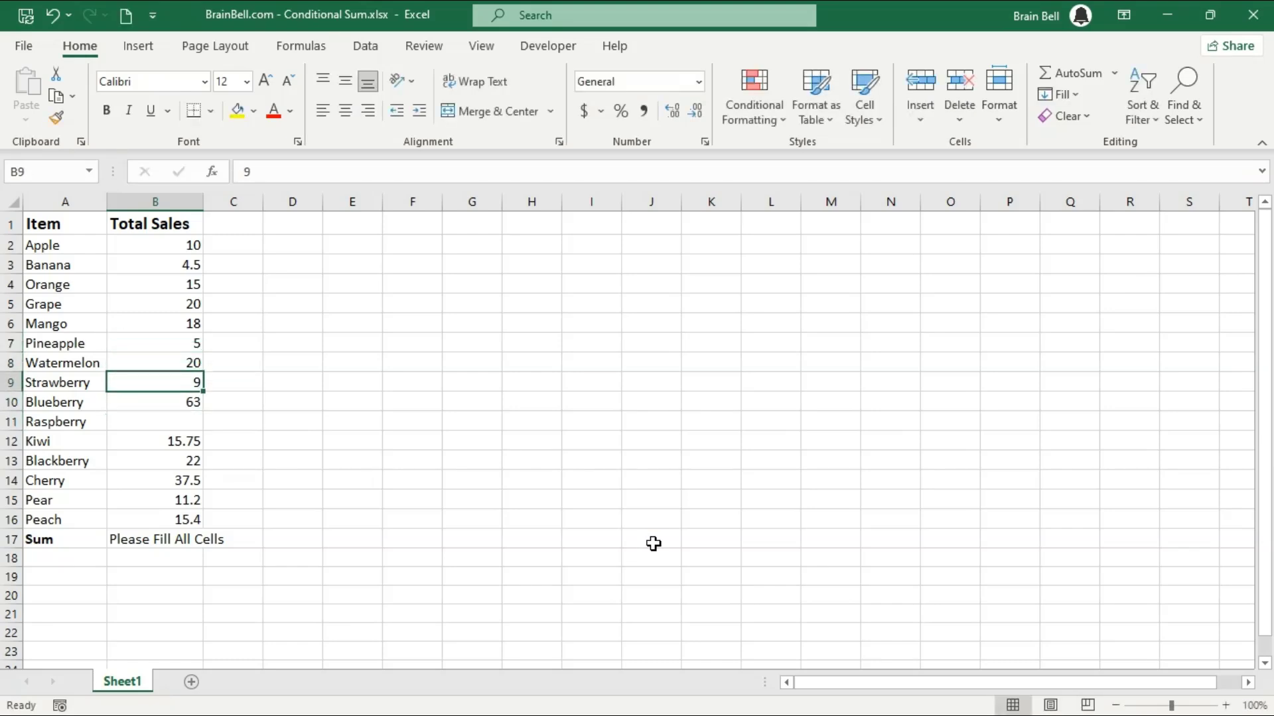
key(Down)
key(Down)
text(6)
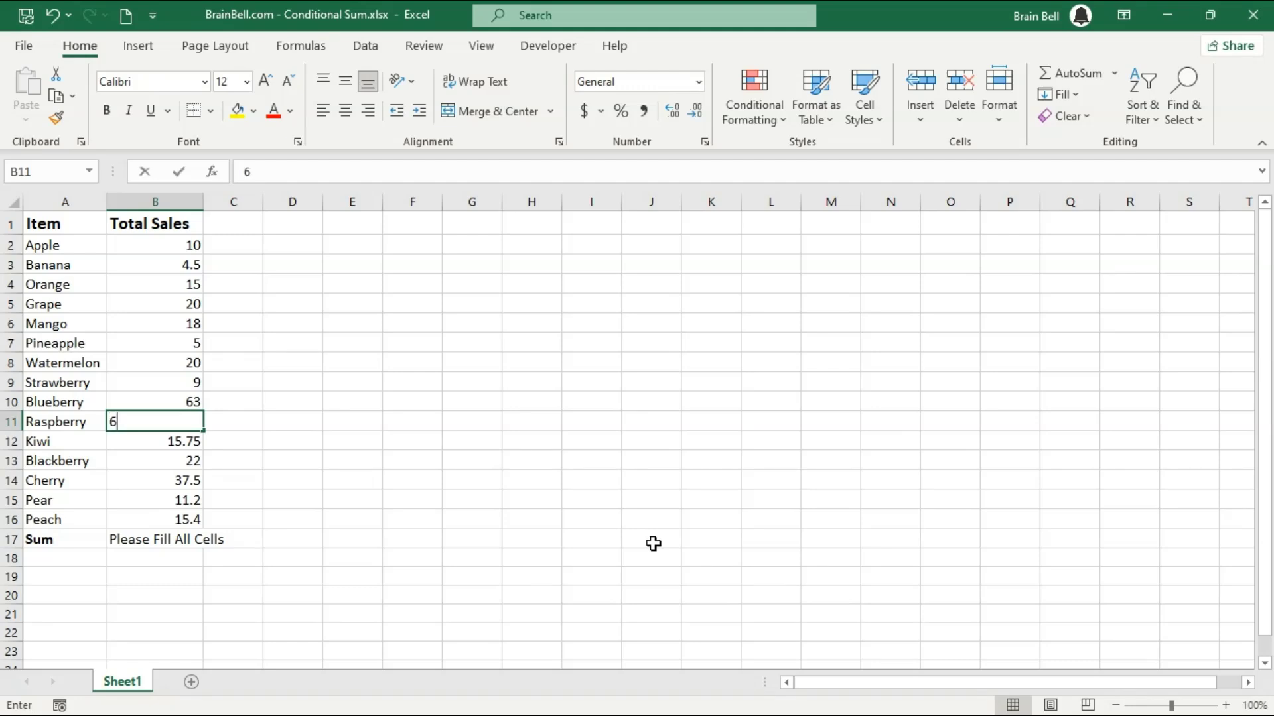
key(Return)
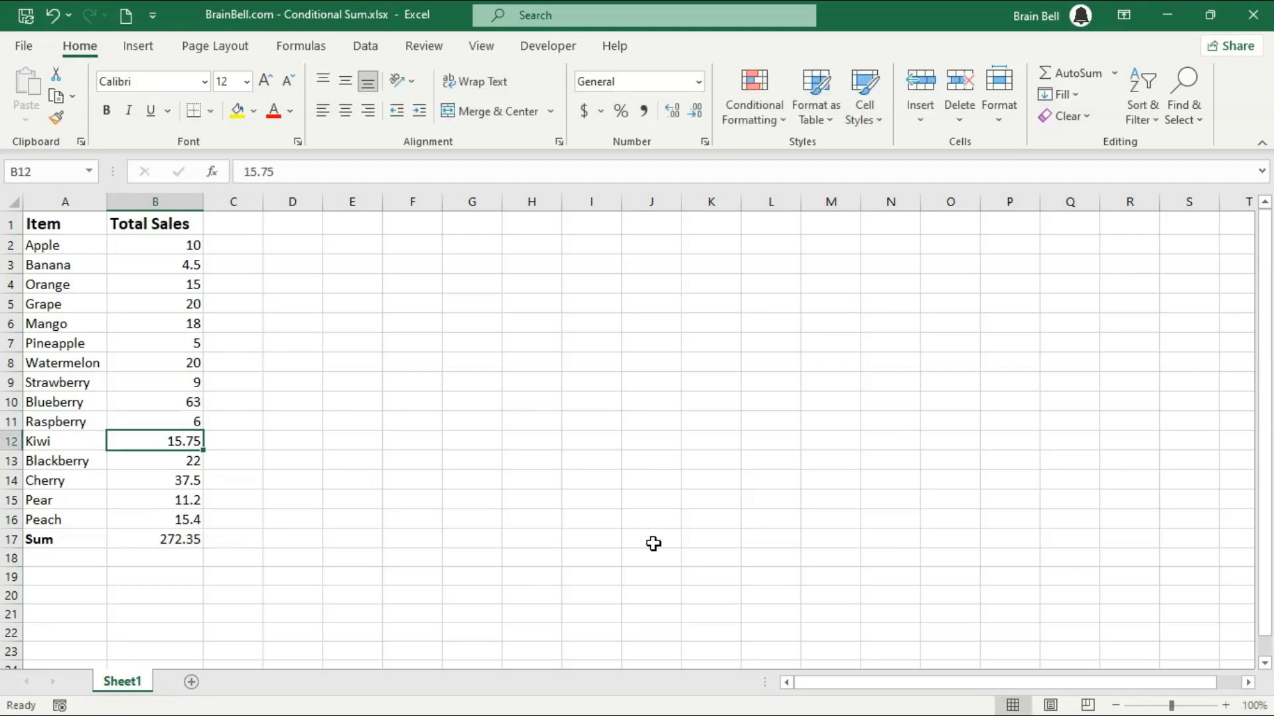